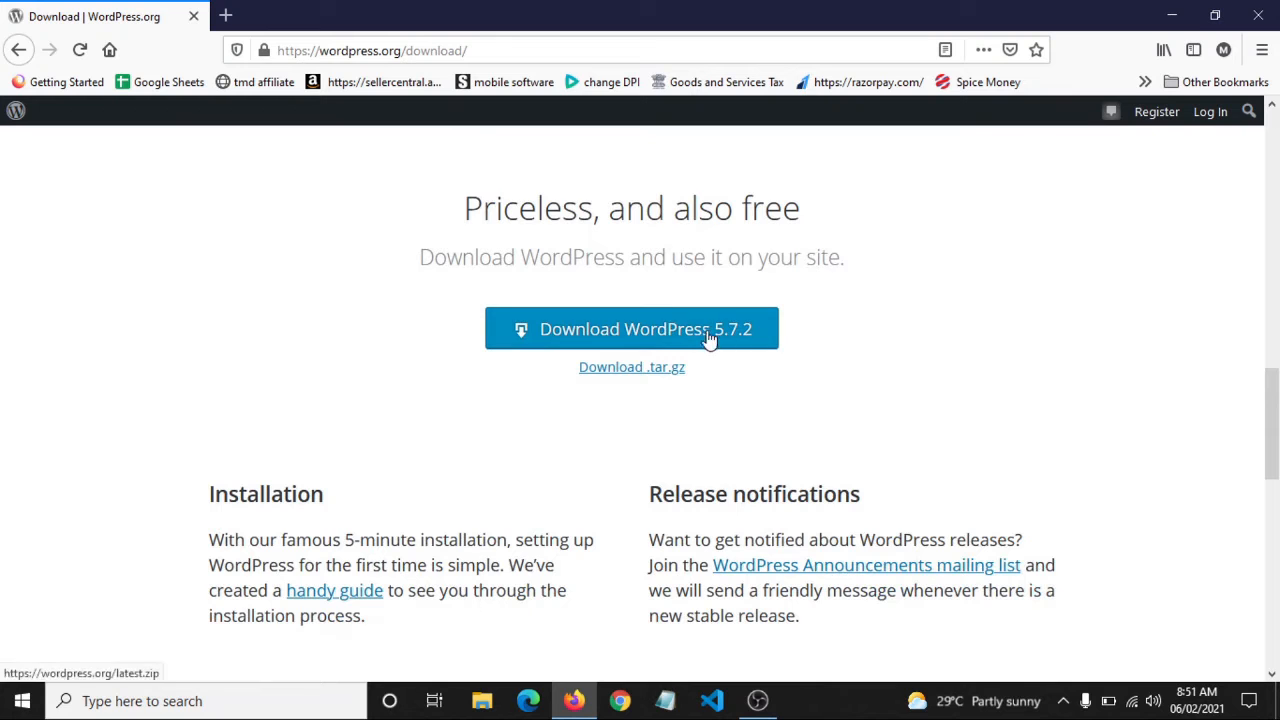
# Save the WordPress 5.7.2 zip from WordPress.org to the computer and bring up File Explorer
pyautogui.click(663, 341)
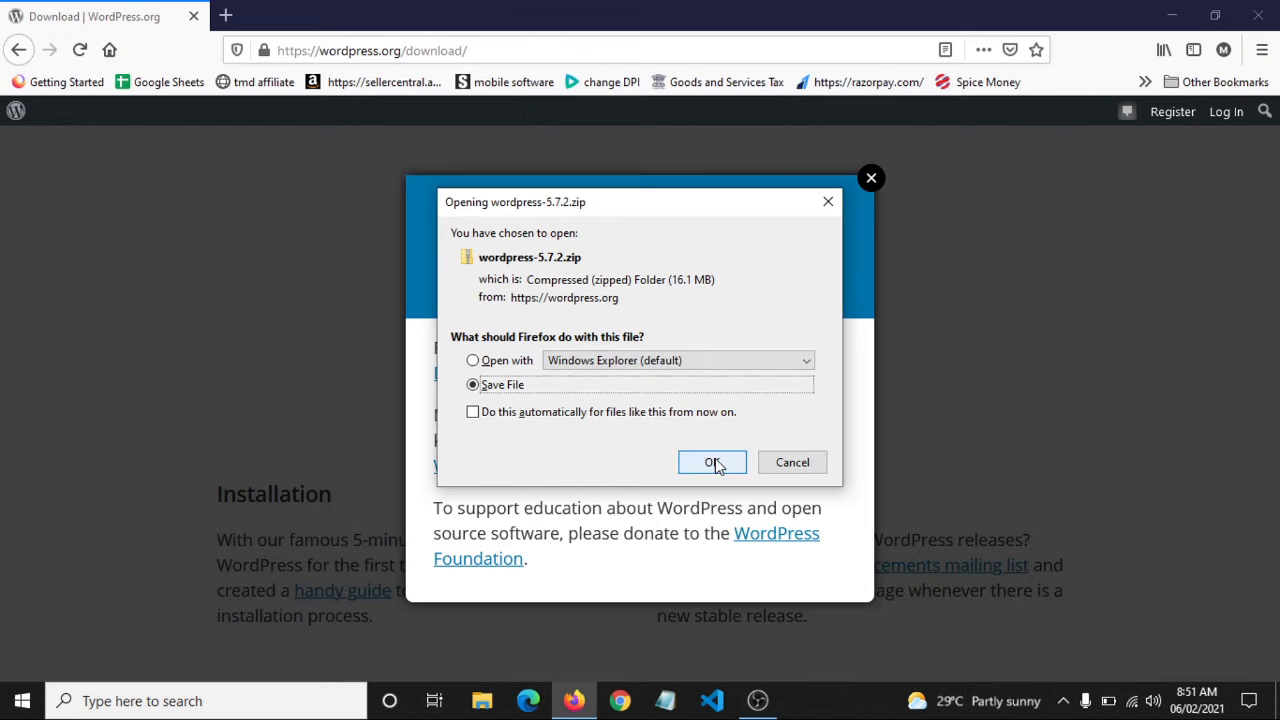
pyautogui.click(713, 463)
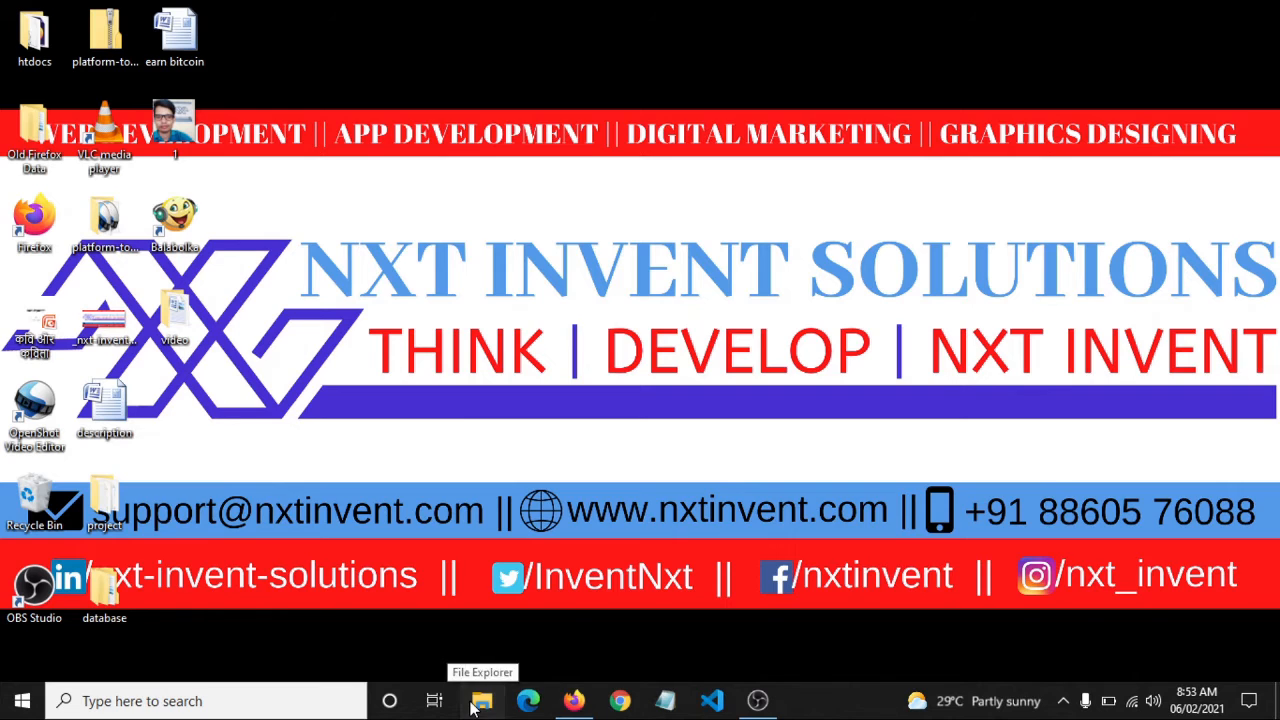
pyautogui.click(474, 708)
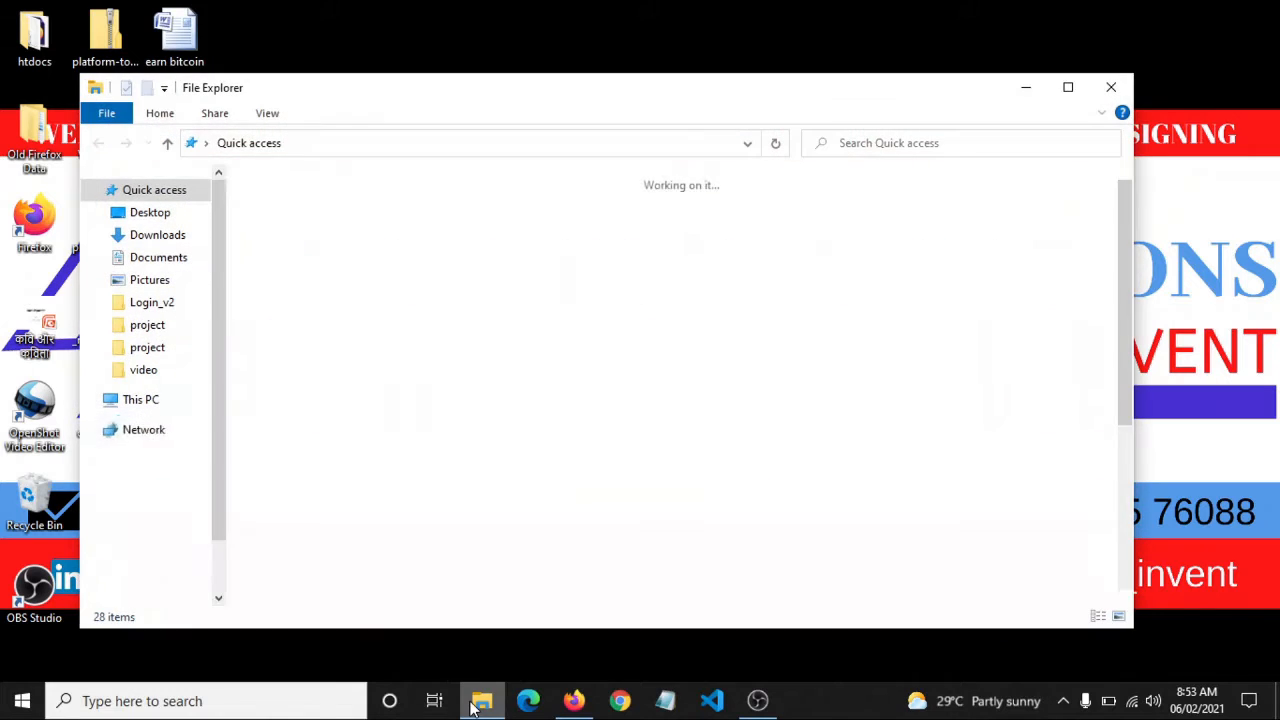
# Maximize File Explorer and navigate to C:\xampp\htdocs
pyautogui.click(1067, 84)
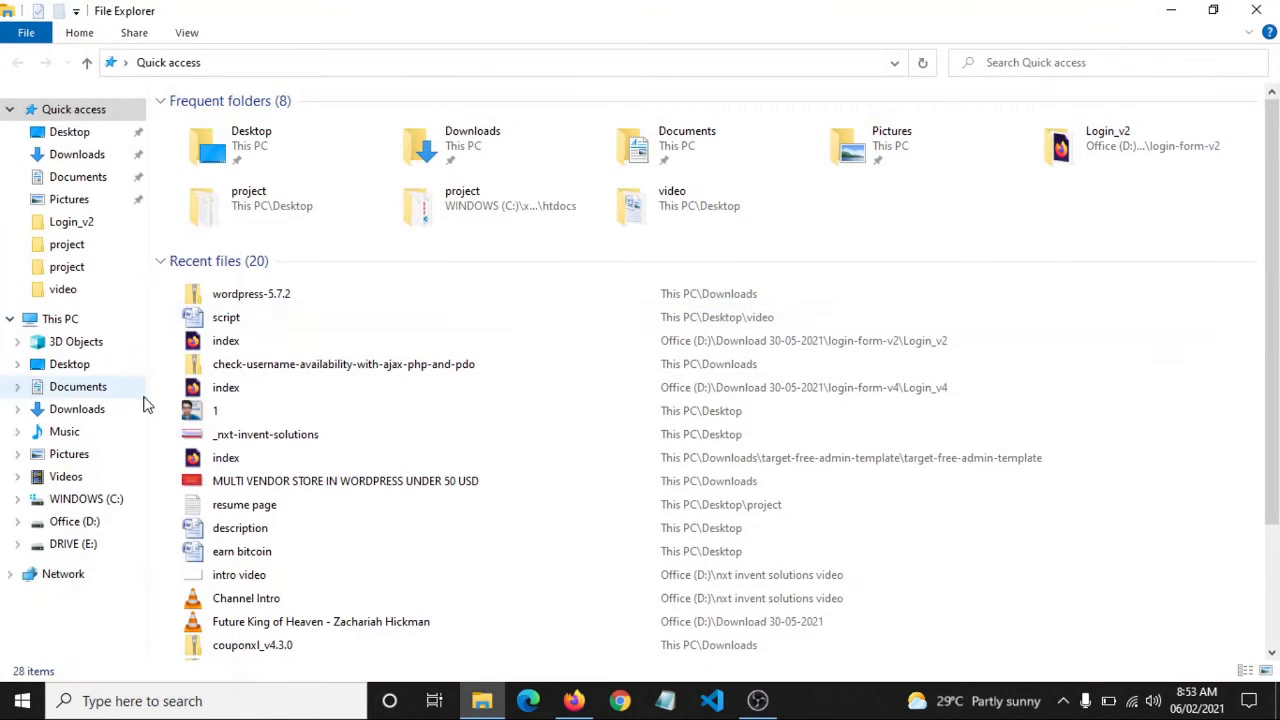
pyautogui.click(16, 386)
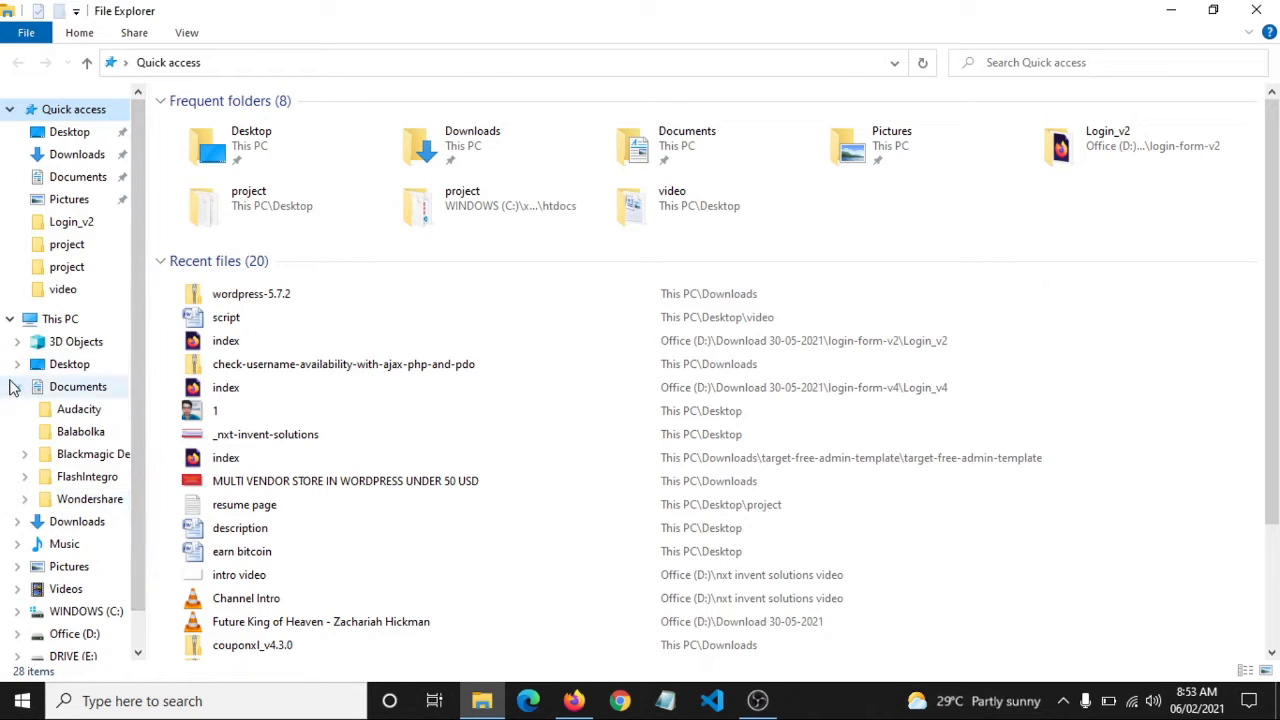
pyautogui.click(16, 386)
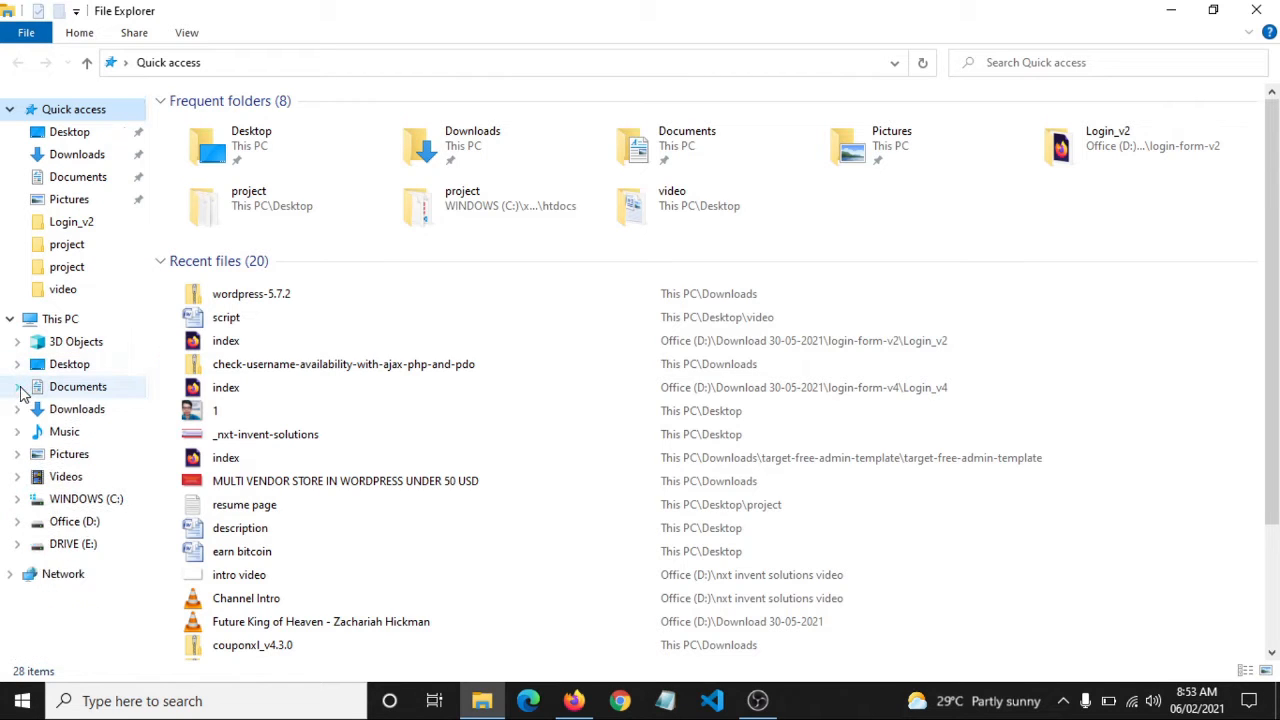
pyautogui.click(107, 501)
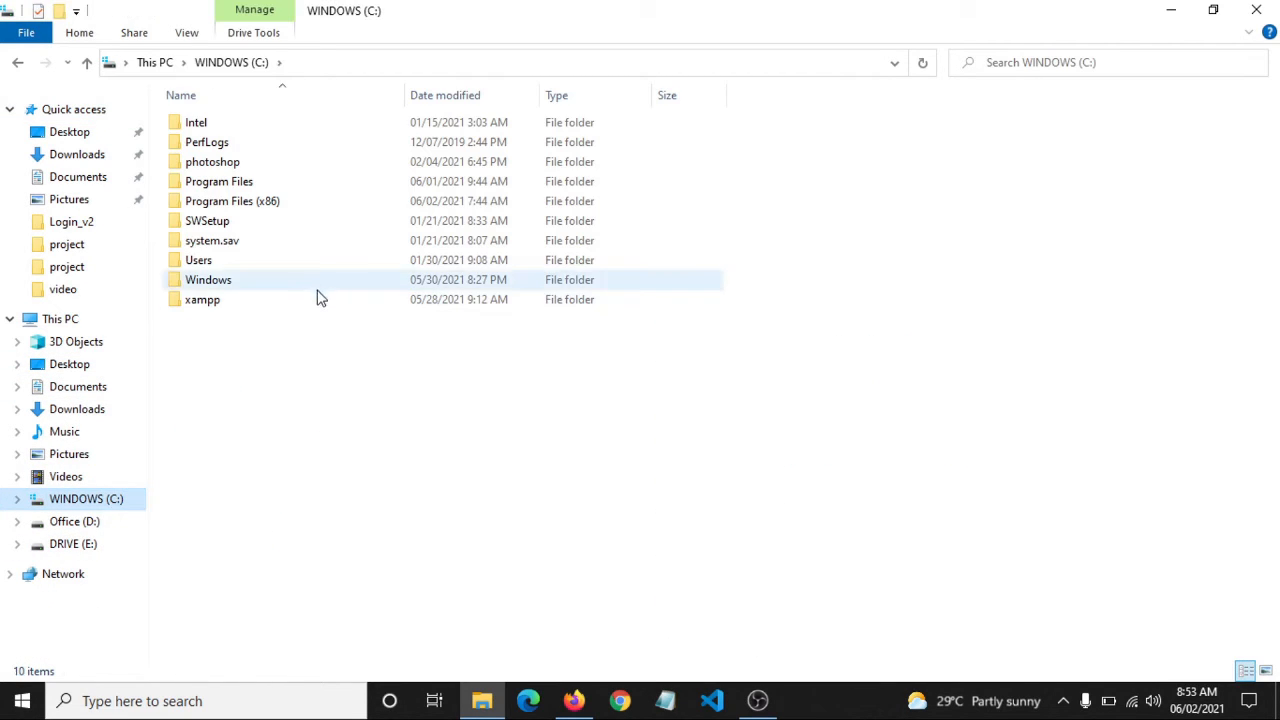
pyautogui.doubleClick(202, 299)
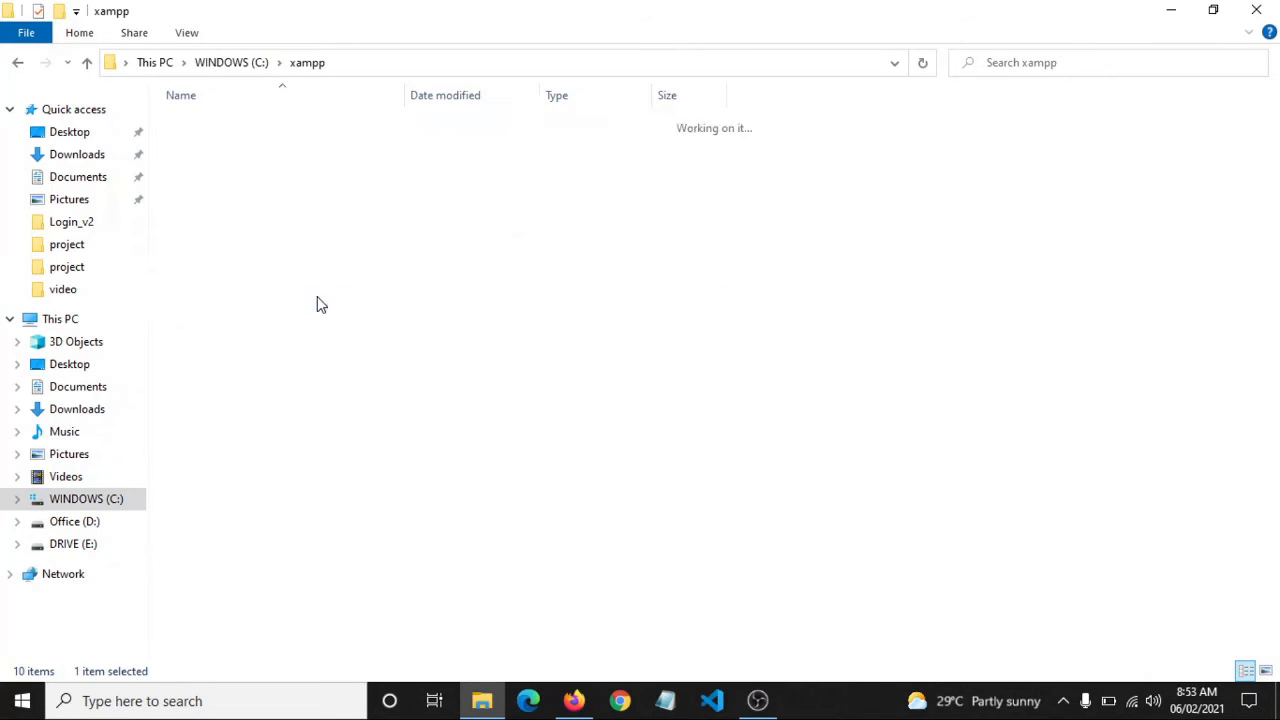
pyautogui.press('Down')
pyautogui.press('Down')
pyautogui.press('Down')
pyautogui.press('Down')
pyautogui.press('Down')
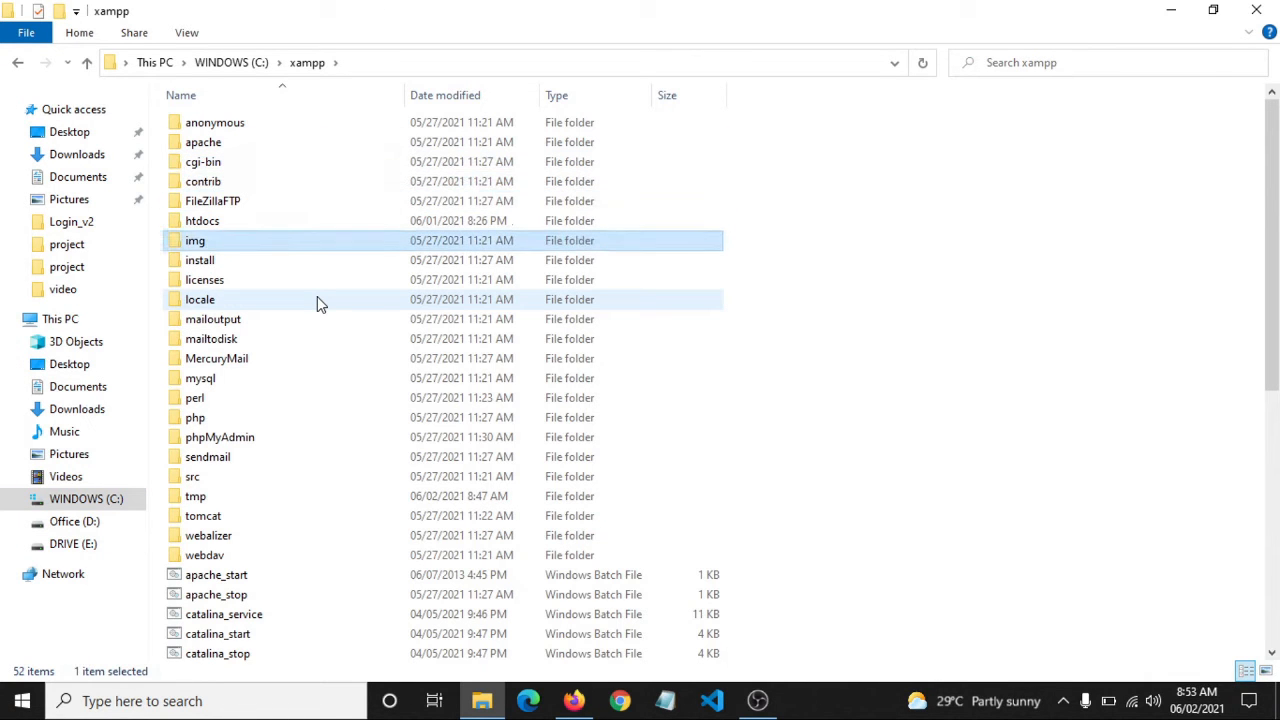
pyautogui.click(312, 228)
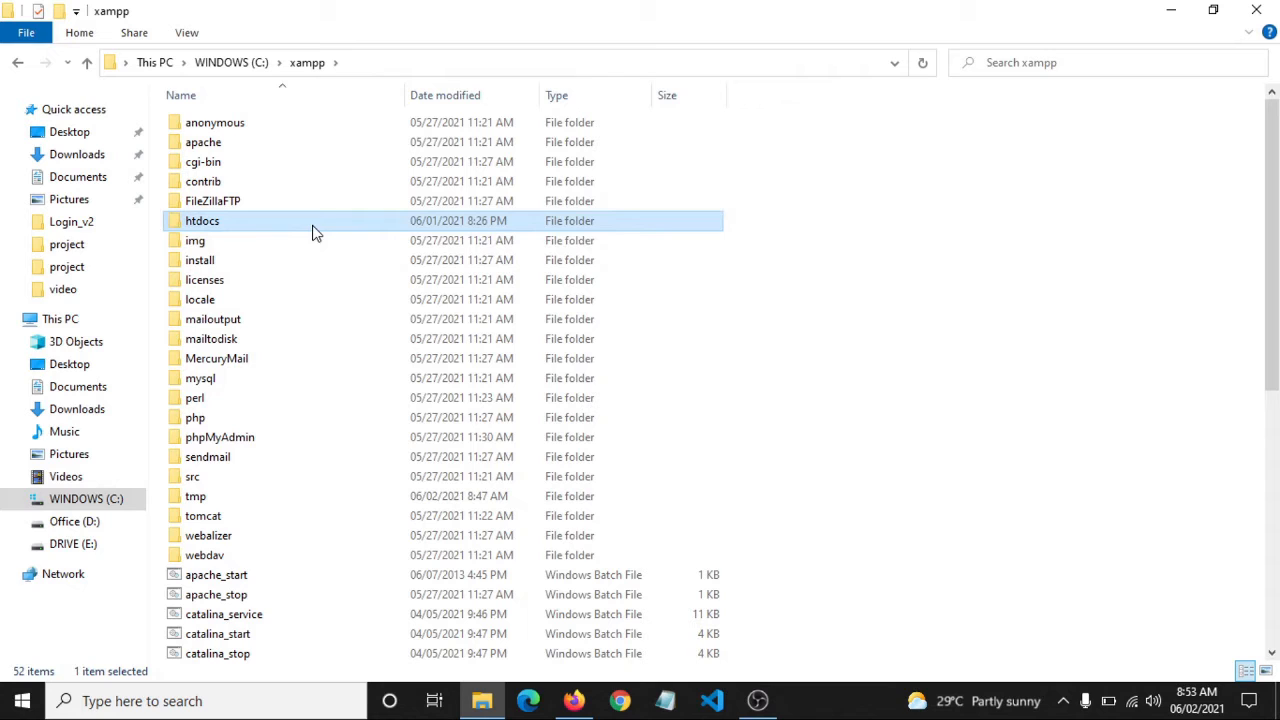
pyautogui.press('ctrl')
pyautogui.doubleClick(312, 230)
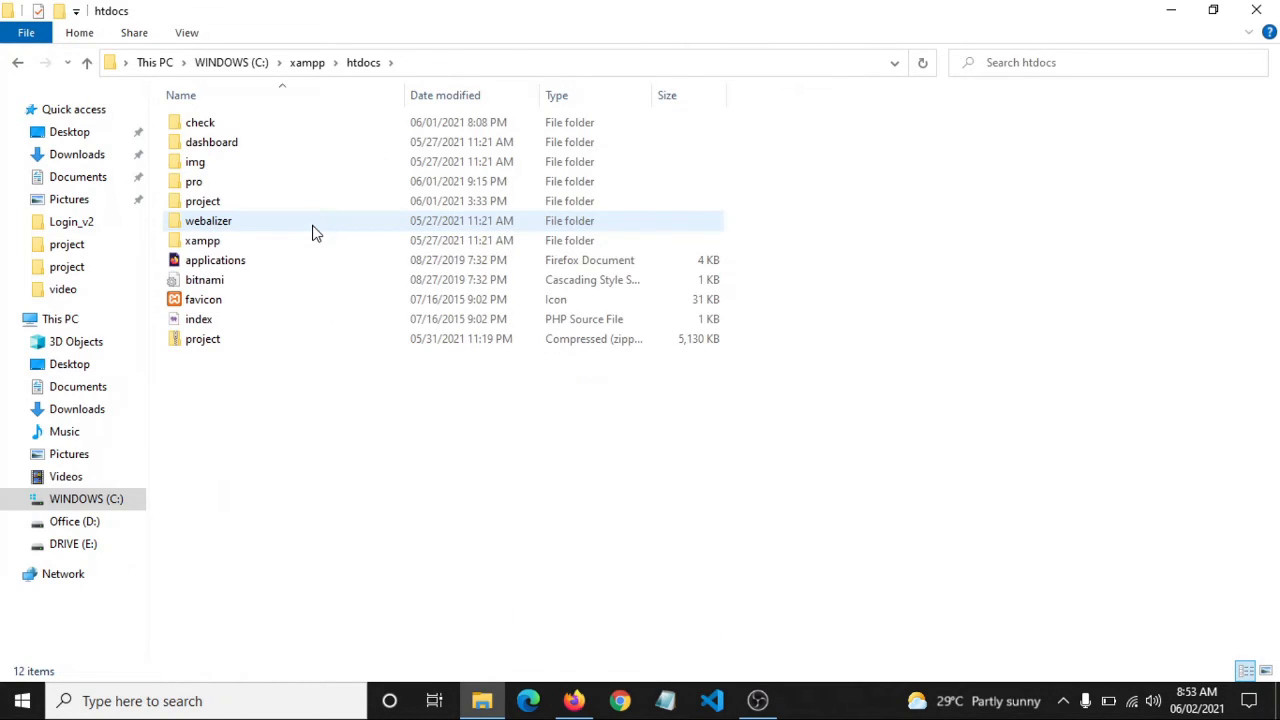
# Create a new folder inside htdocs
pyautogui.rightClick(553, 538)
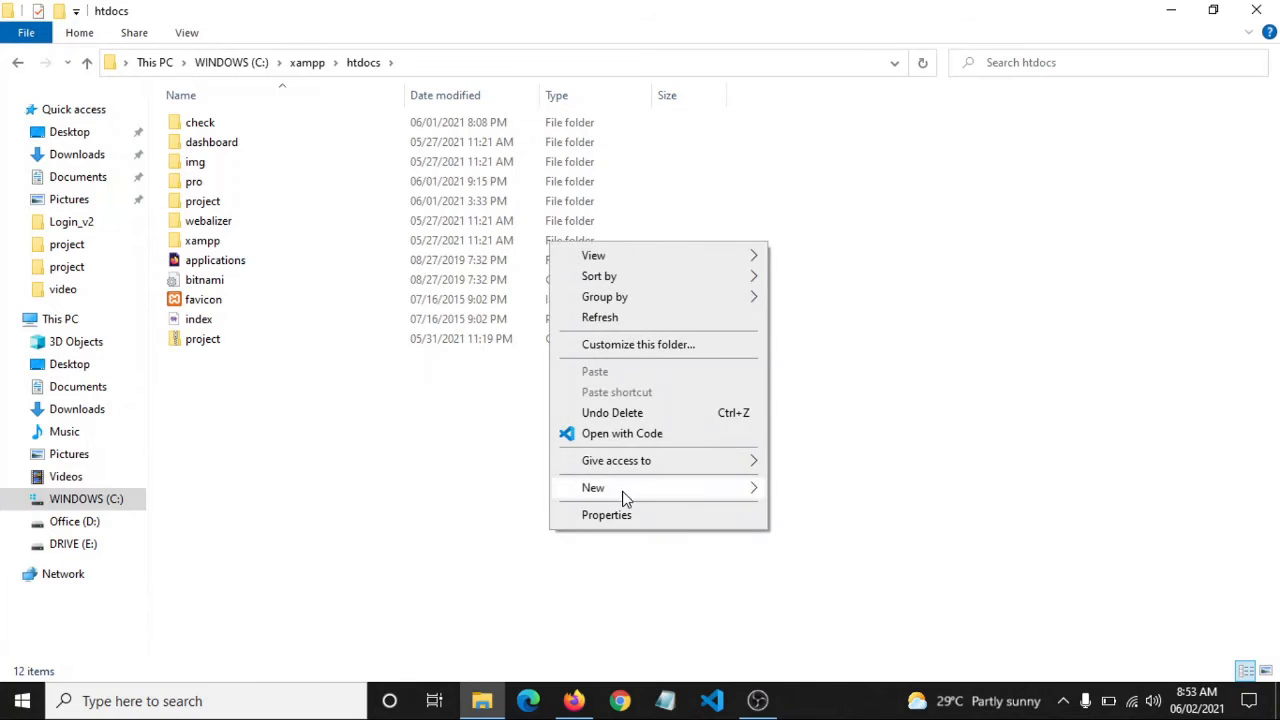
pyautogui.moveTo(623, 497)
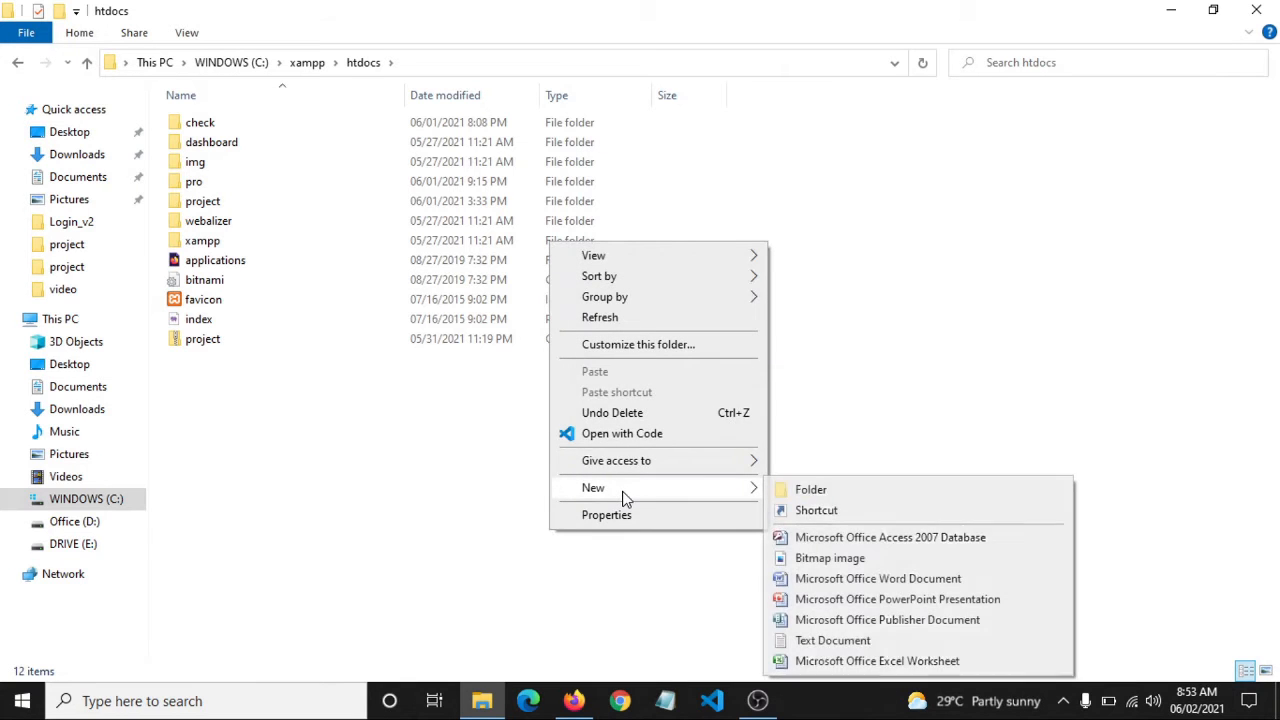
pyautogui.click(825, 490)
# Name the new folder nxtis and cut the wordpress-5.7.2 zip from Downloads
pyautogui.write('nxtis')
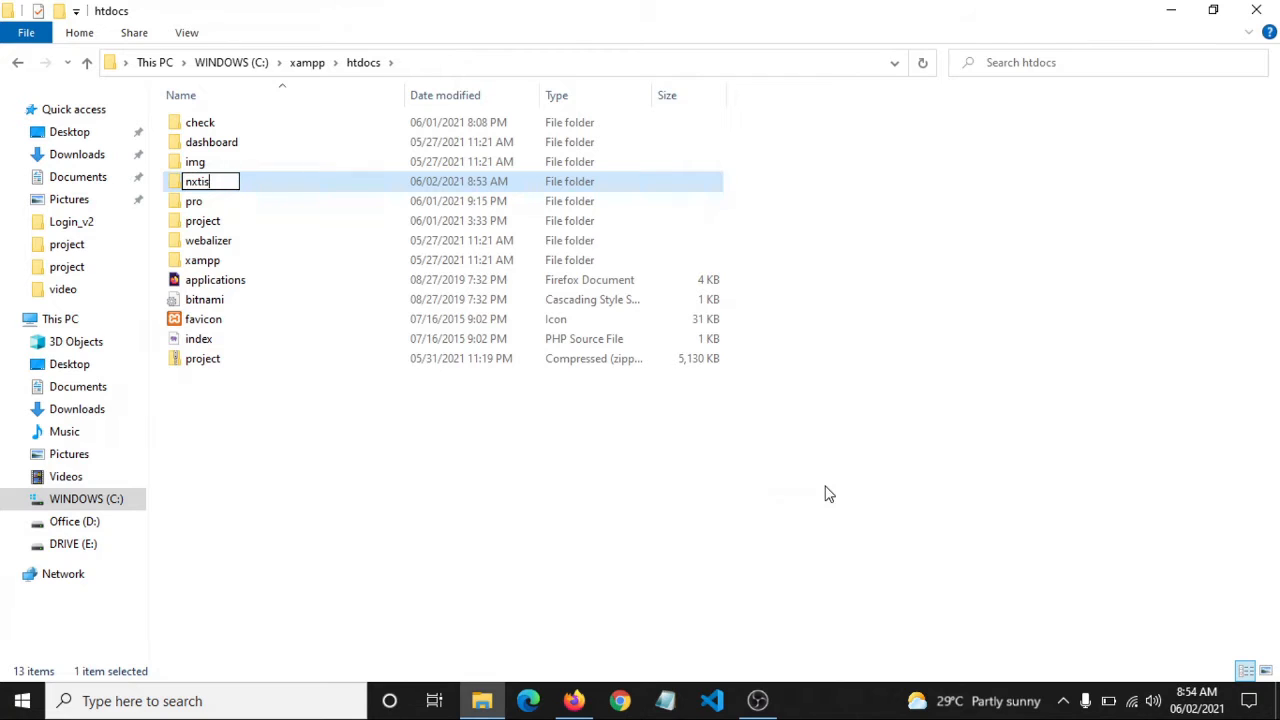
pyautogui.press('Return')
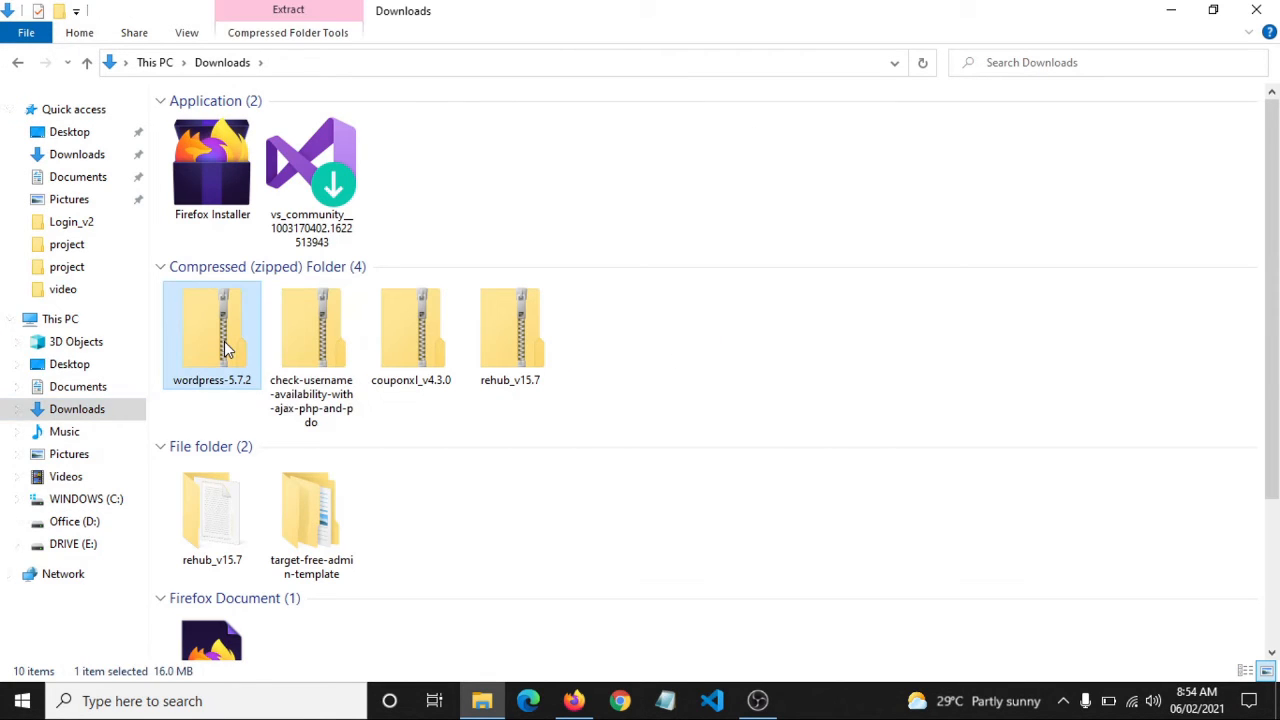
pyautogui.rightClick(226, 347)
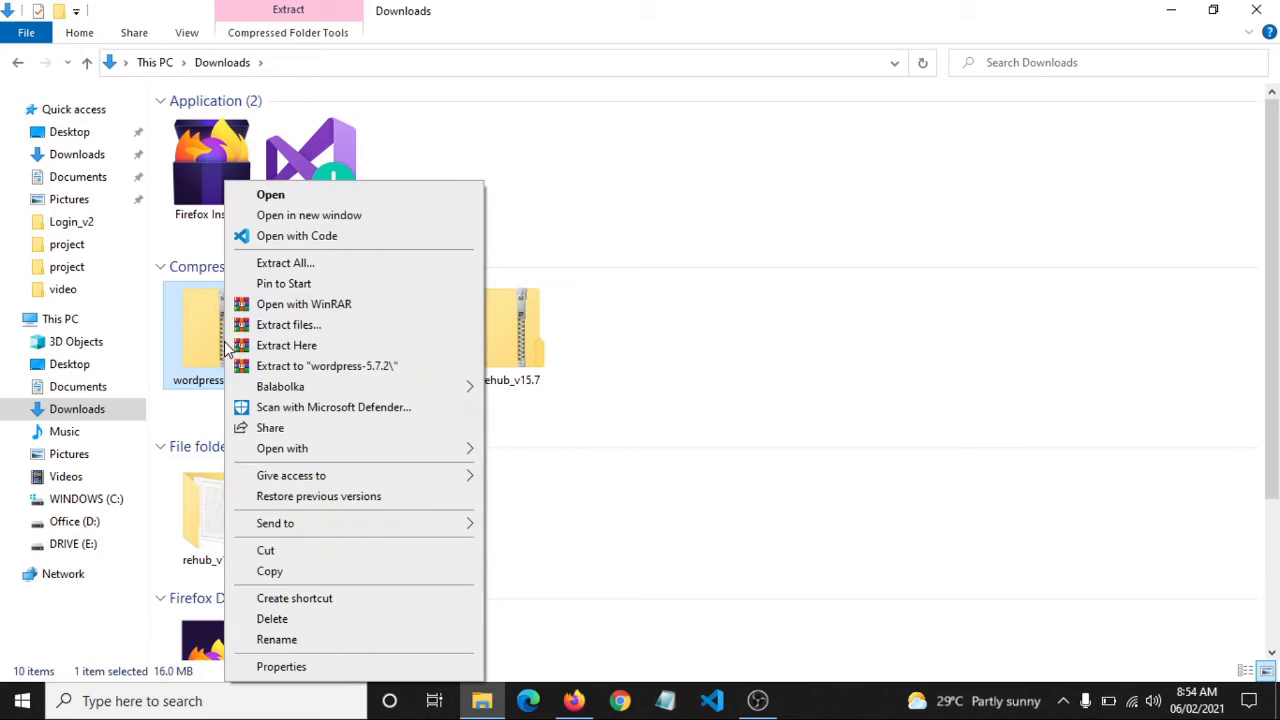
pyautogui.click(330, 551)
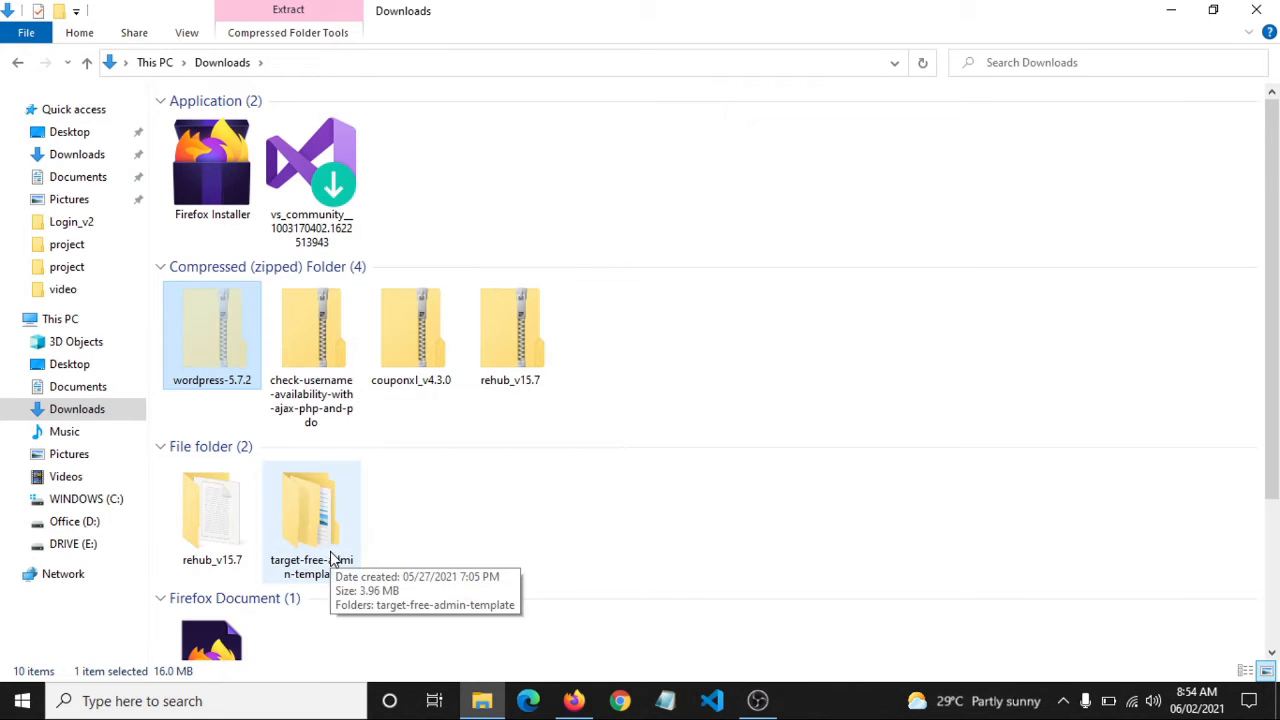
# Paste the zip into nxtis and bring up its Extract All destination settings
pyautogui.click(18, 64)
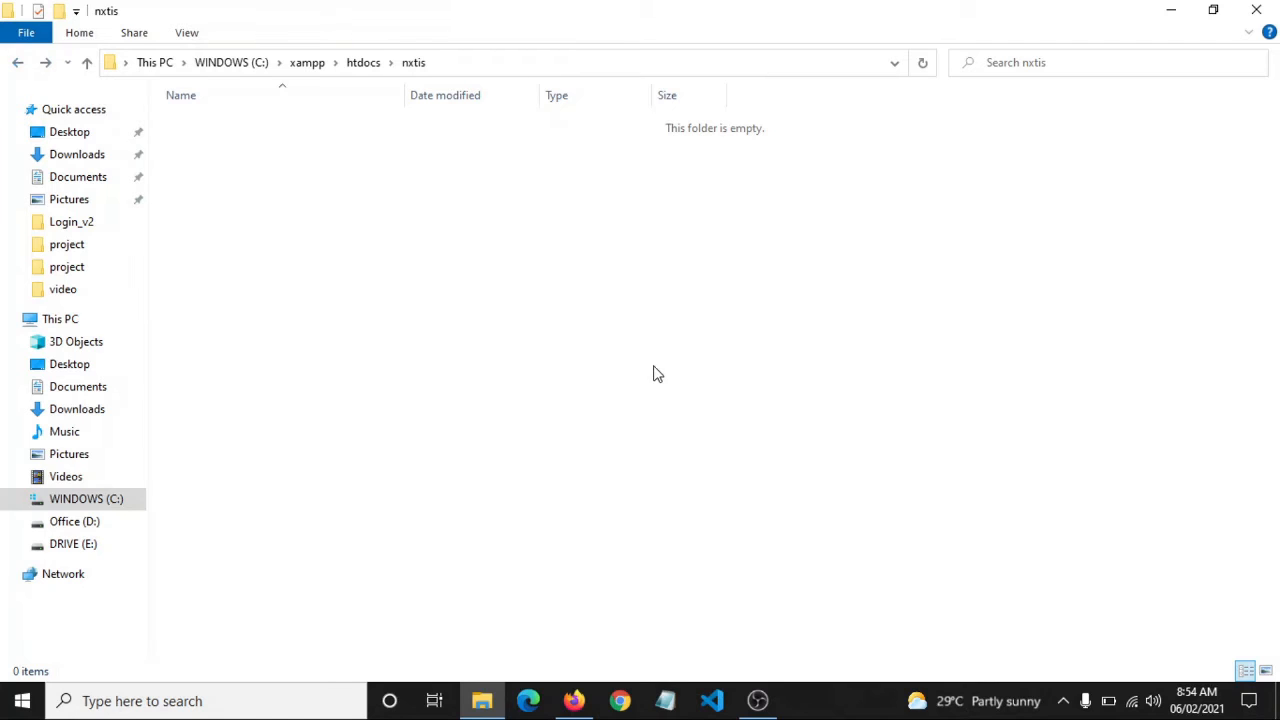
pyautogui.hotkey('ctrl', 'v')
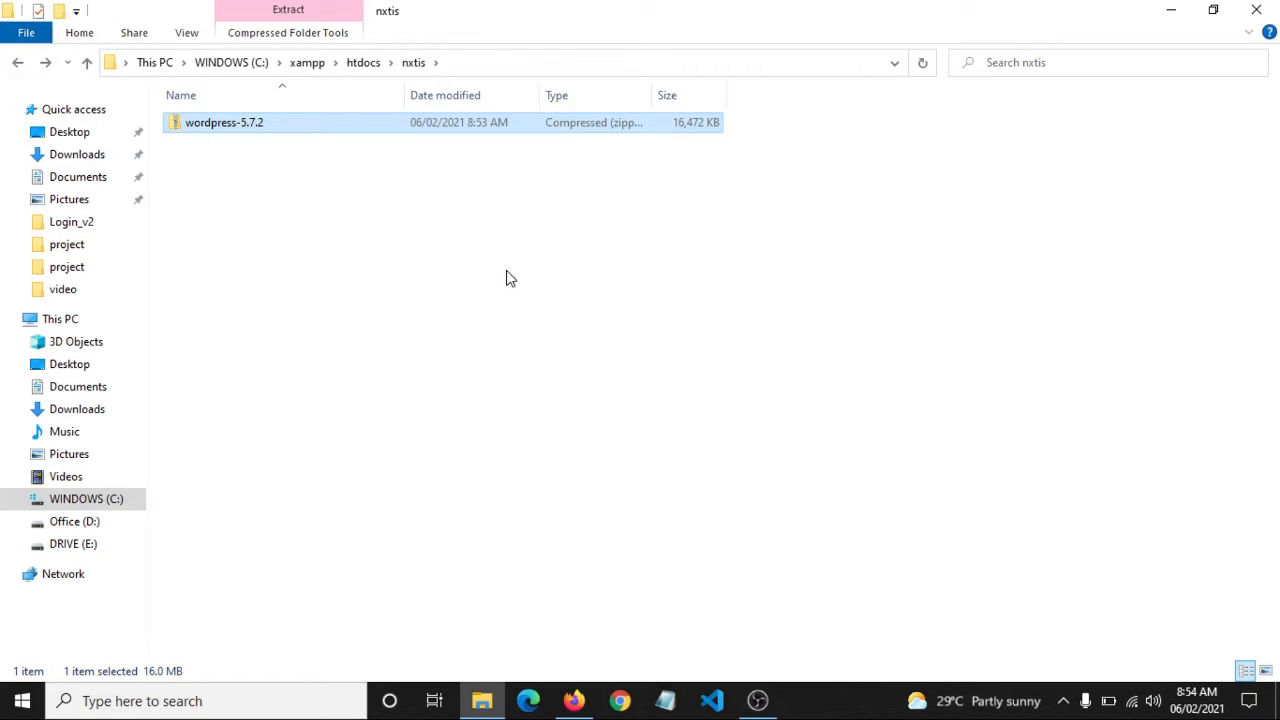
pyautogui.rightClick(343, 127)
pyautogui.click(405, 210)
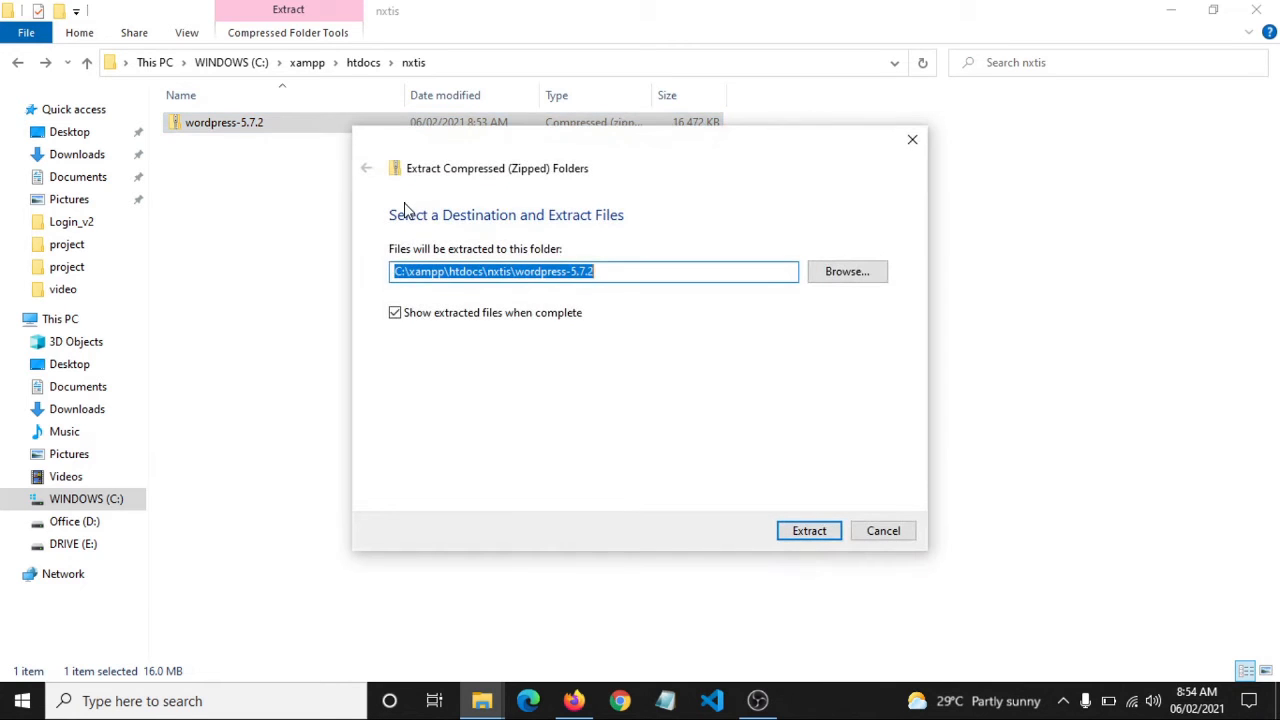
# Shorten the extraction destination to C:\xampp\htdocs\nxtis\wordpress and extract the zip
pyautogui.click(634, 275)
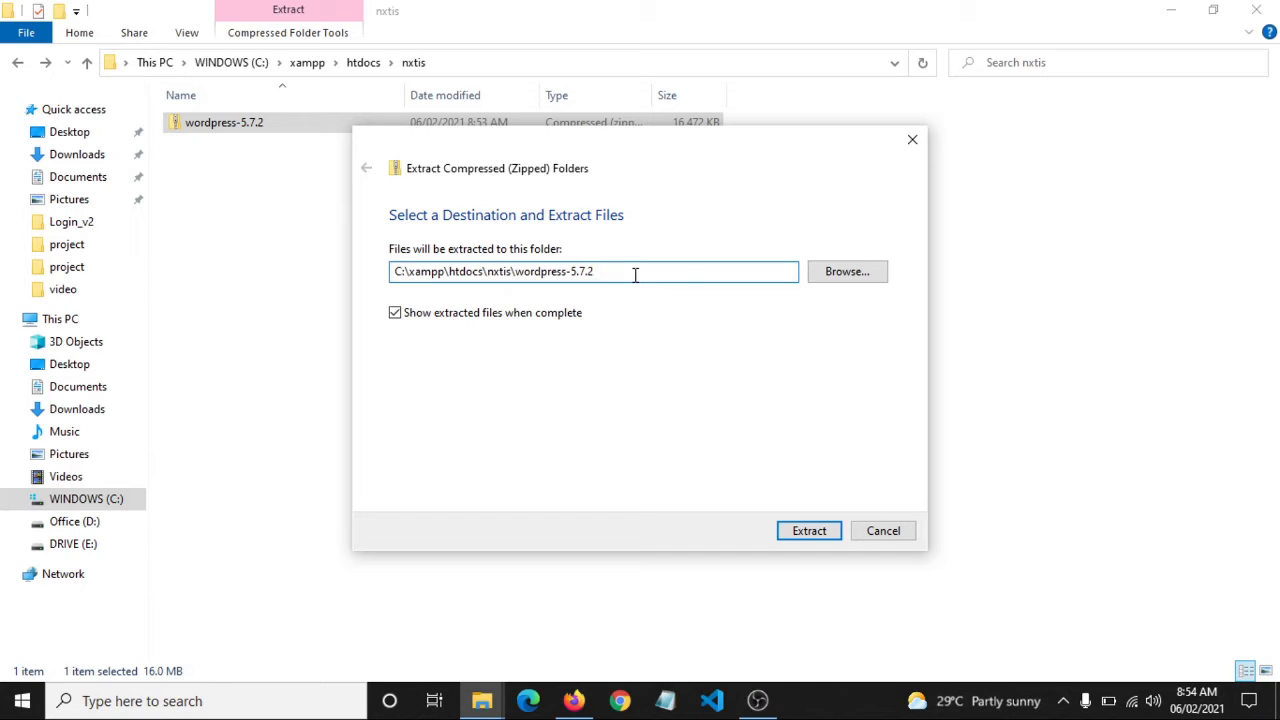
pyautogui.press('BackSpace')
pyautogui.press('BackSpace')
pyautogui.press('BackSpace')
pyautogui.press('BackSpace')
pyautogui.press('BackSpace')
pyautogui.press('BackSpace')
pyautogui.press('BackSpace')
pyautogui.press('BackSpace')
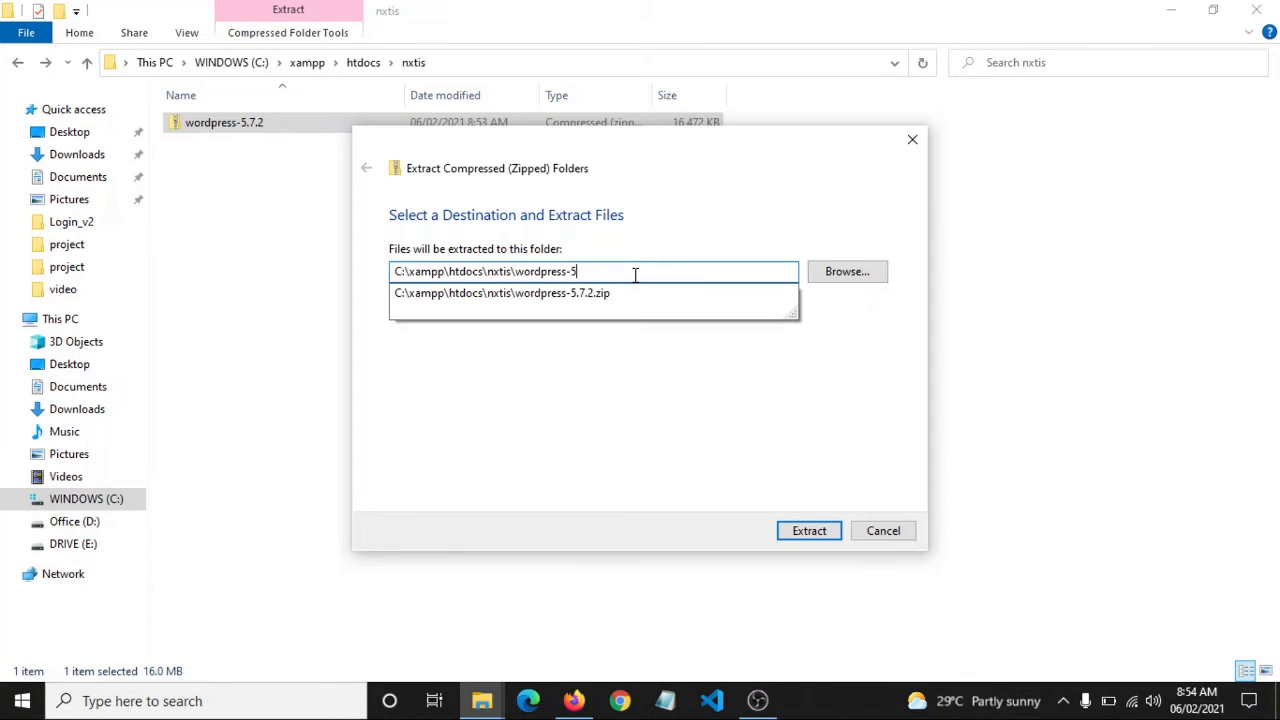
pyautogui.press('BackSpace')
pyautogui.press('BackSpace')
pyautogui.press('BackSpace')
pyautogui.press('BackSpace')
pyautogui.press('Return')
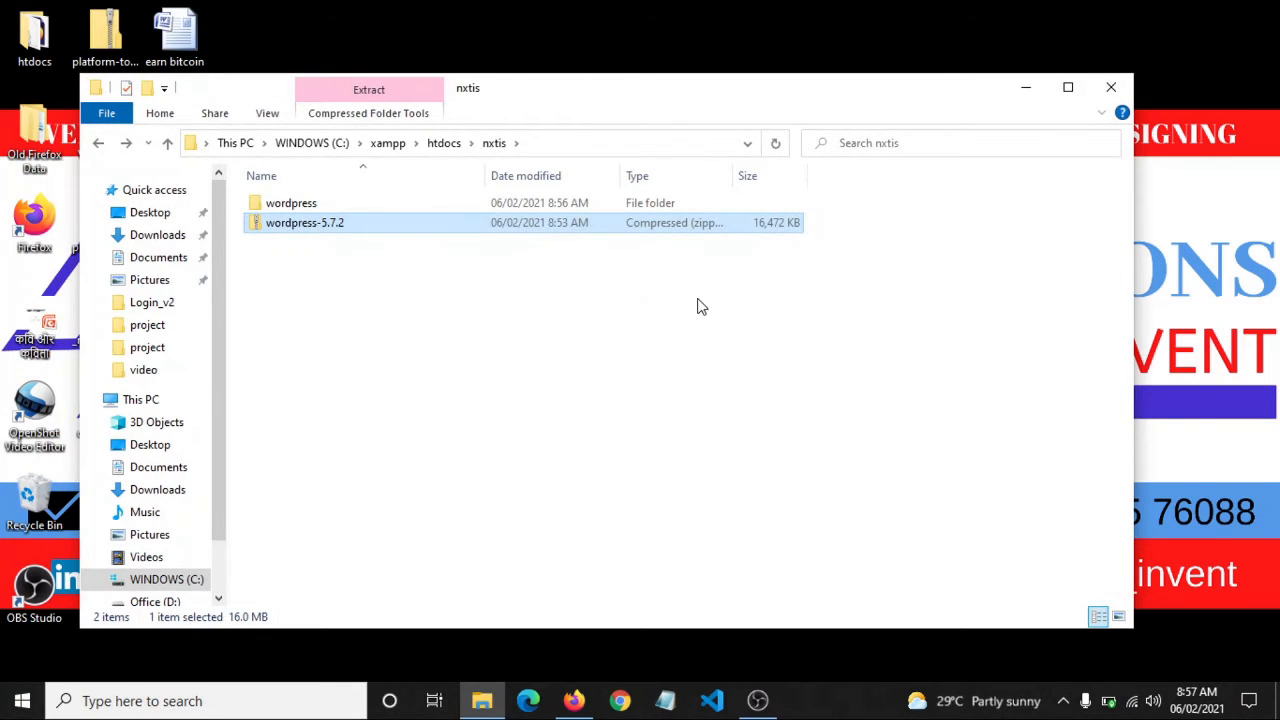
# Maximize the nxtis window and delete the wordpress-5.7.2 zip
pyautogui.click(1068, 87)
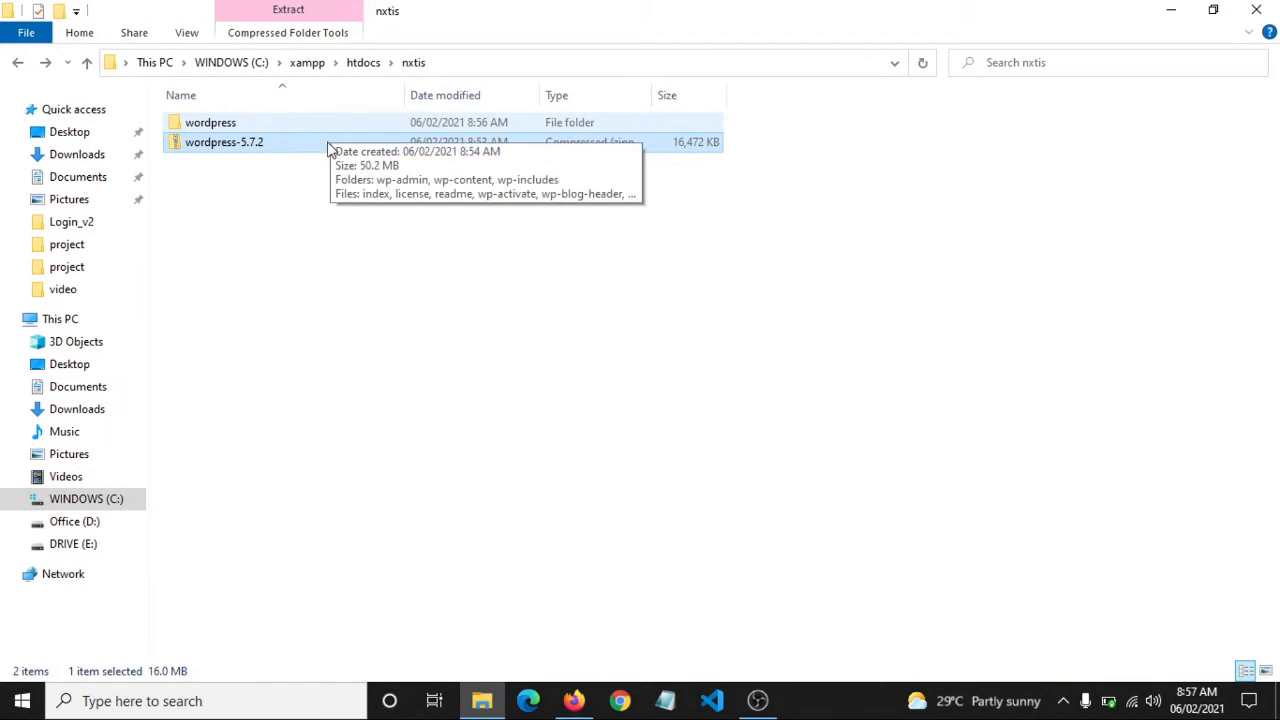
pyautogui.press('F2')
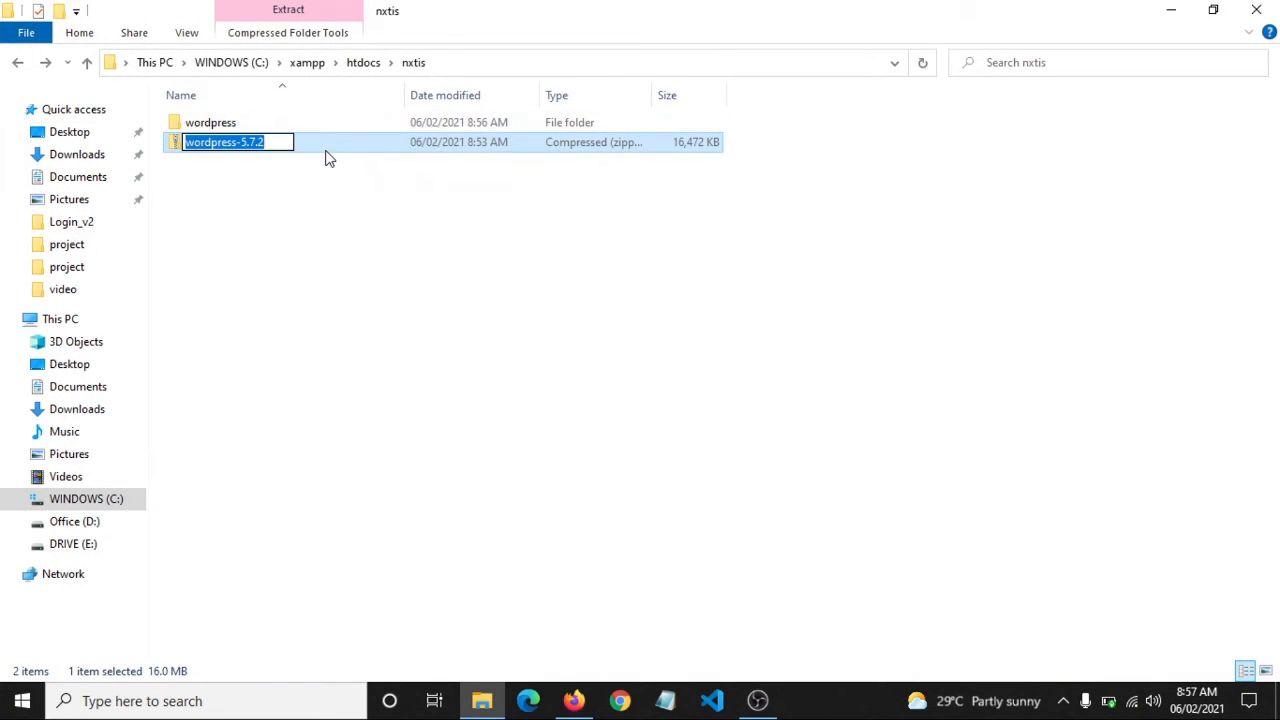
pyautogui.press('Escape')
pyautogui.press('Delete')
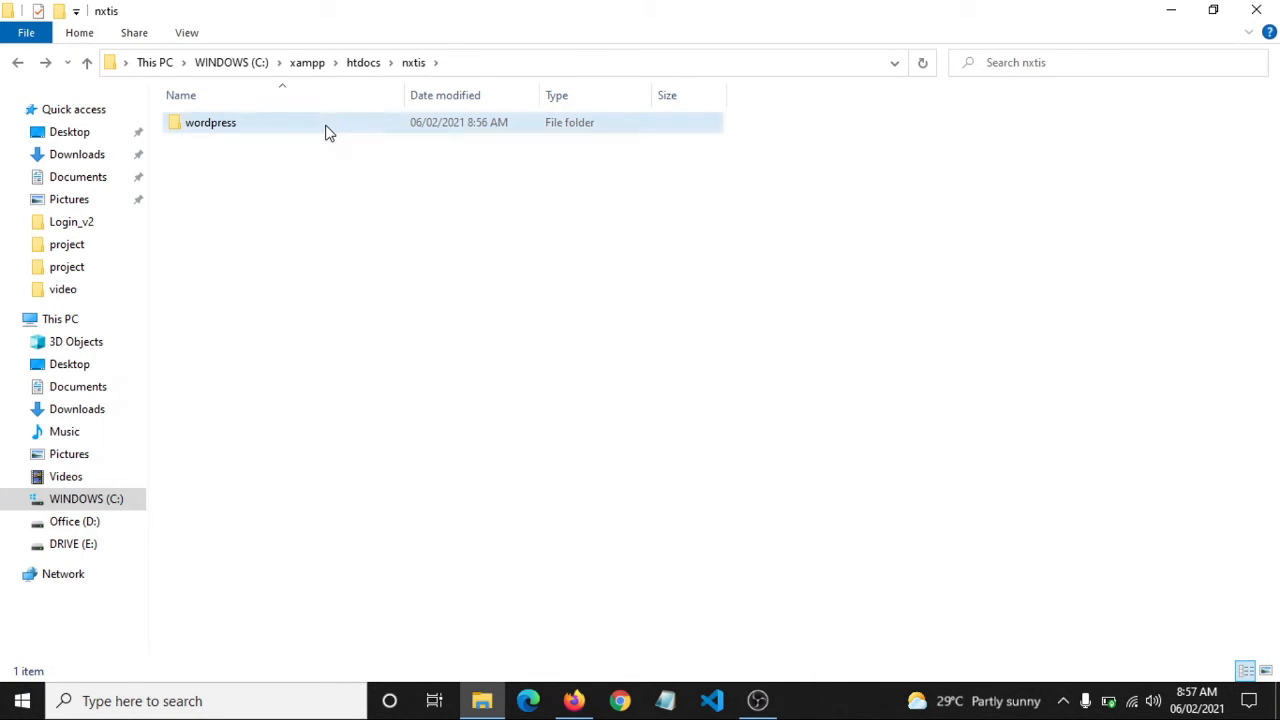
# Move all files from the extracted wordpress folder up into nxtis
pyautogui.doubleClick(330, 130)
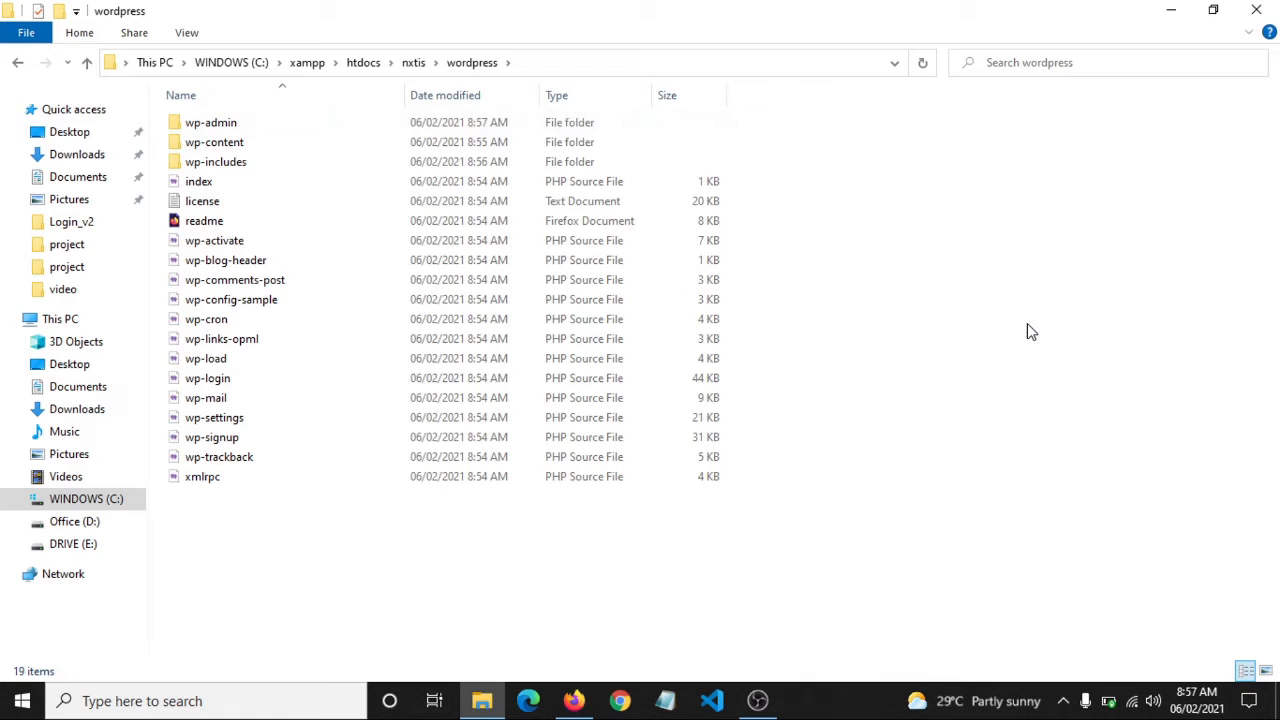
pyautogui.hotkey('ctrl', 'a')
pyautogui.rightClick(1027, 323)
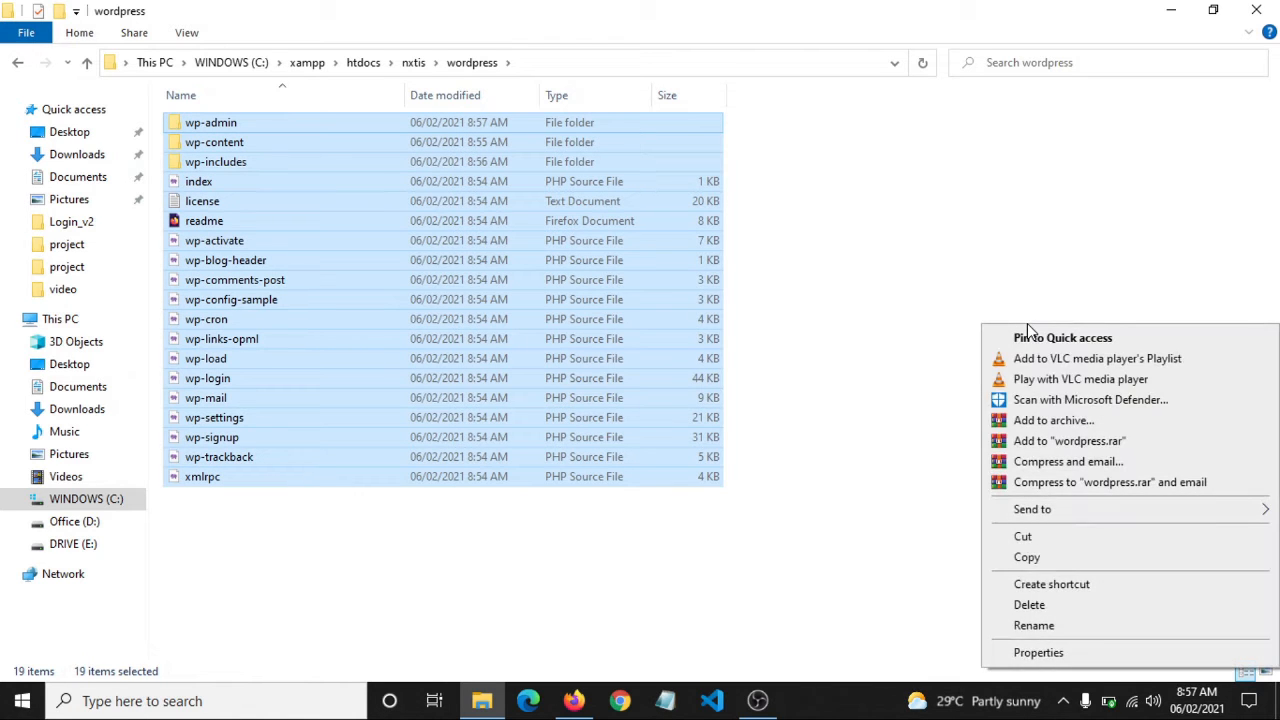
pyautogui.click(1080, 544)
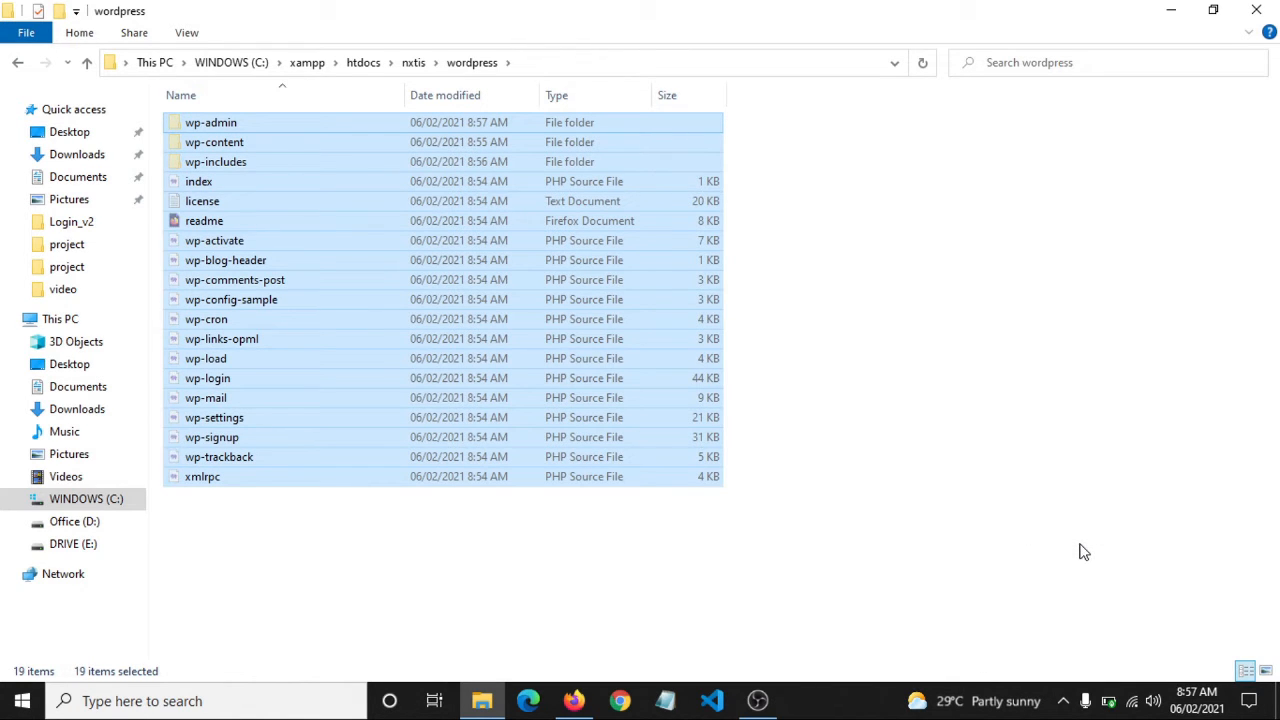
pyautogui.click(414, 63)
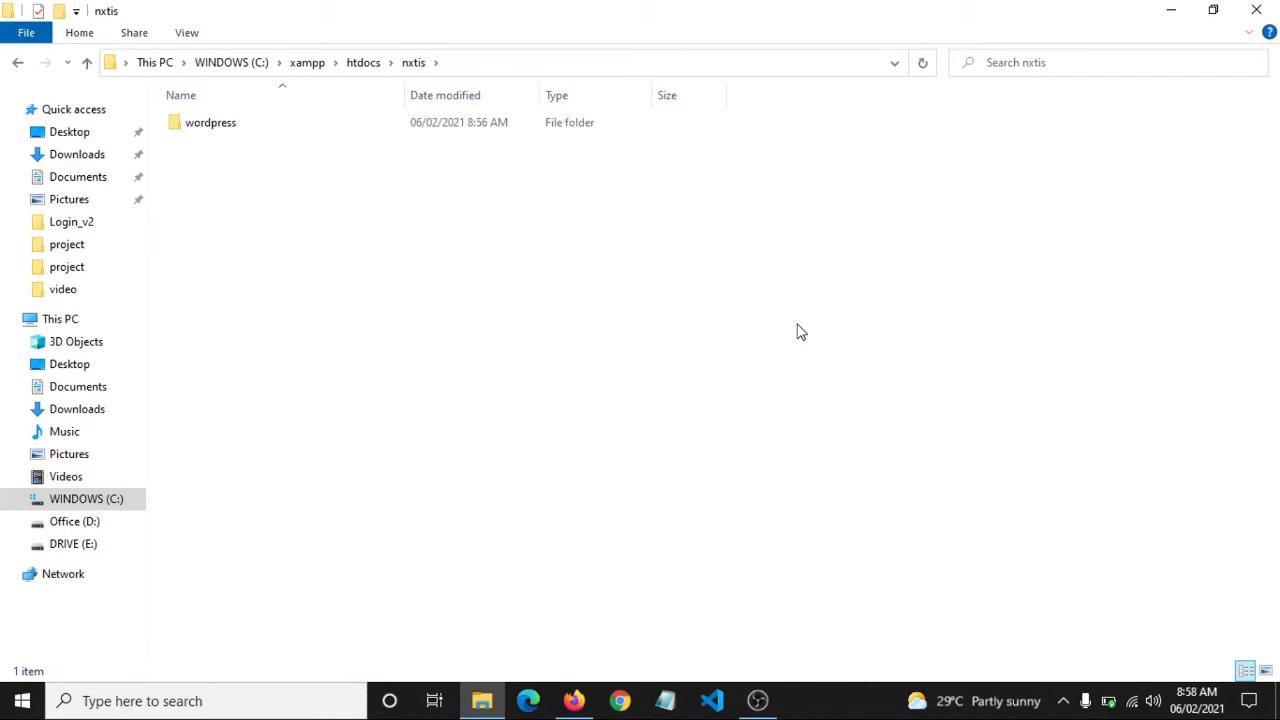
pyautogui.hotkey('ctrl', 'v')
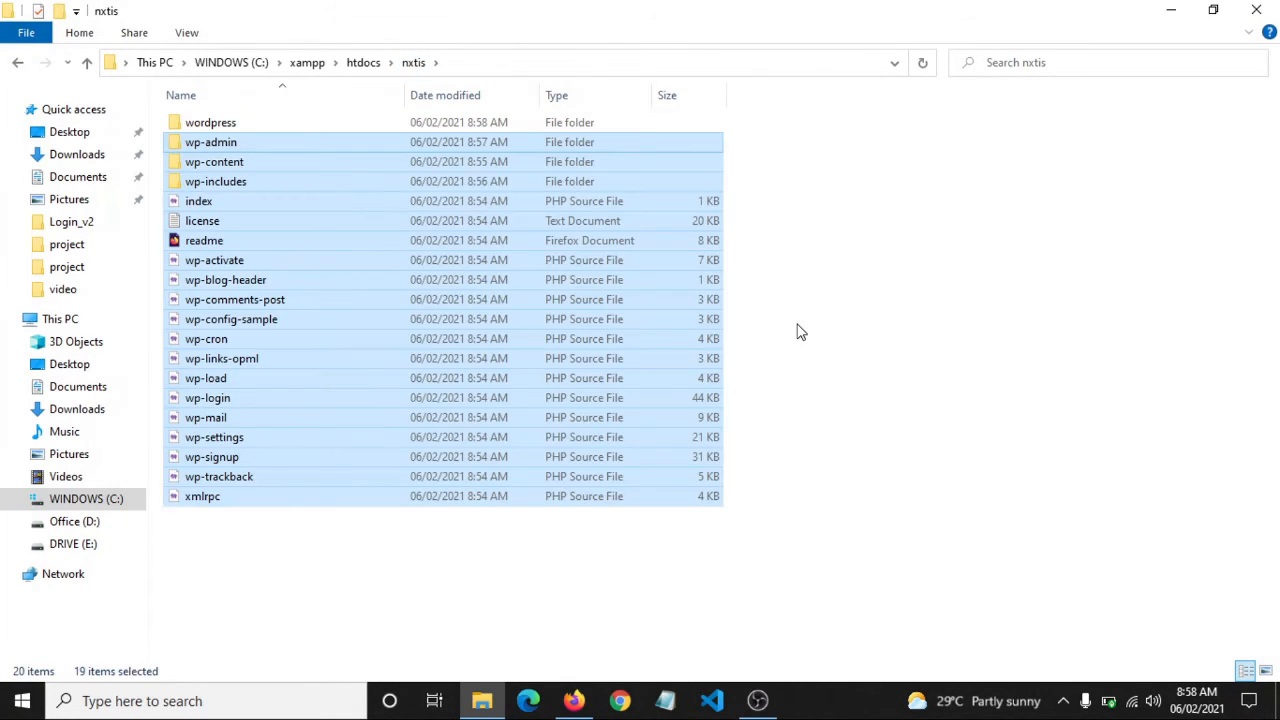
# Delete the empty wordpress folder and refresh the nxtis listing
pyautogui.click(797, 331)
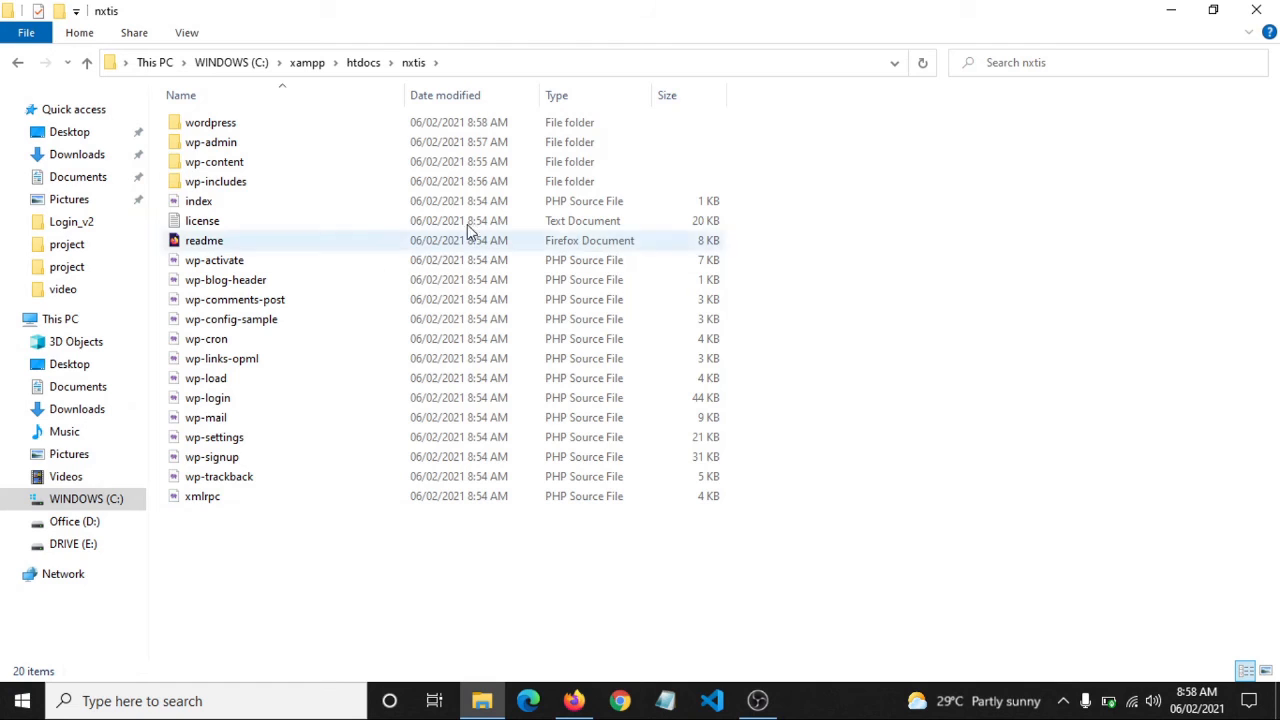
pyautogui.click(296, 125)
pyautogui.press('Delete')
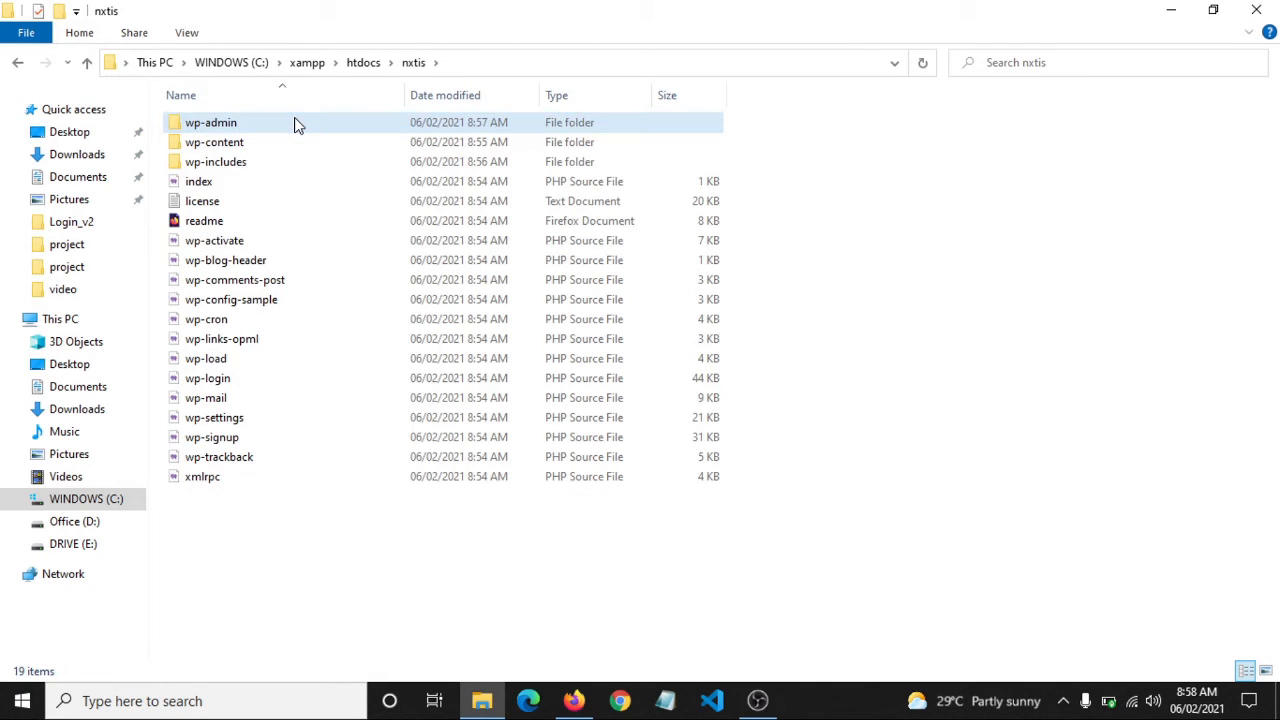
pyautogui.rightClick(925, 270)
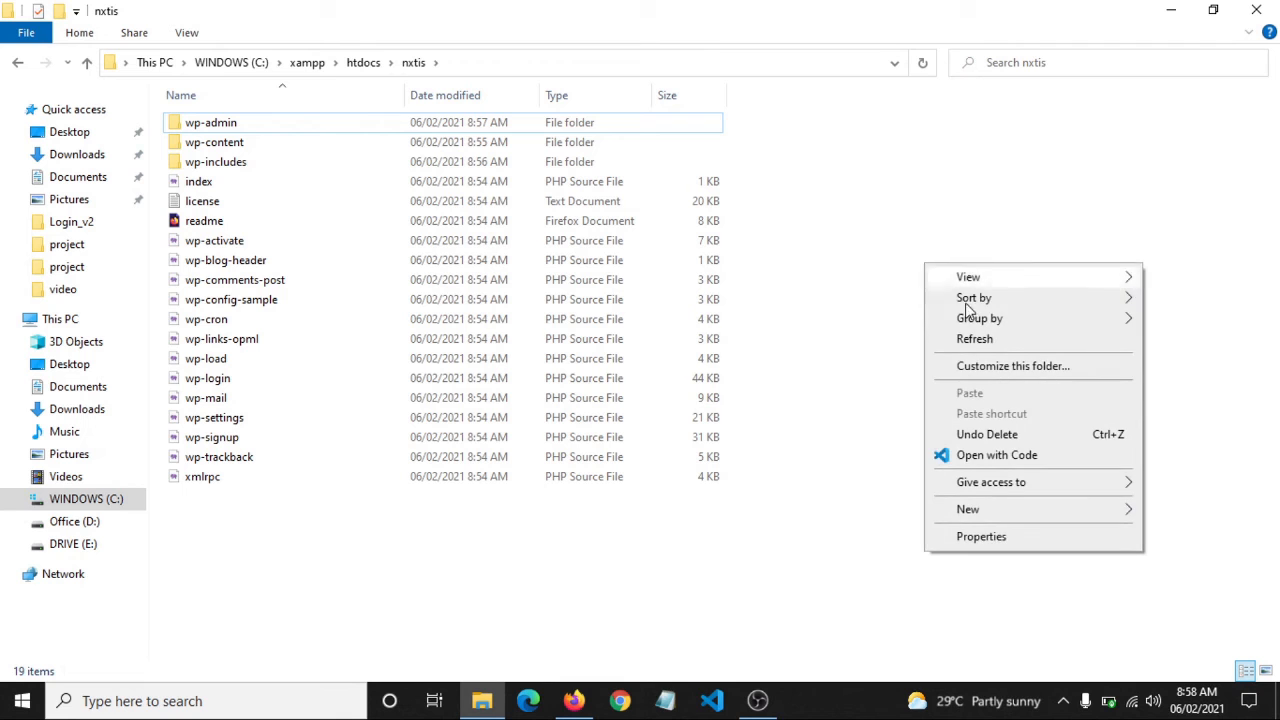
pyautogui.click(996, 341)
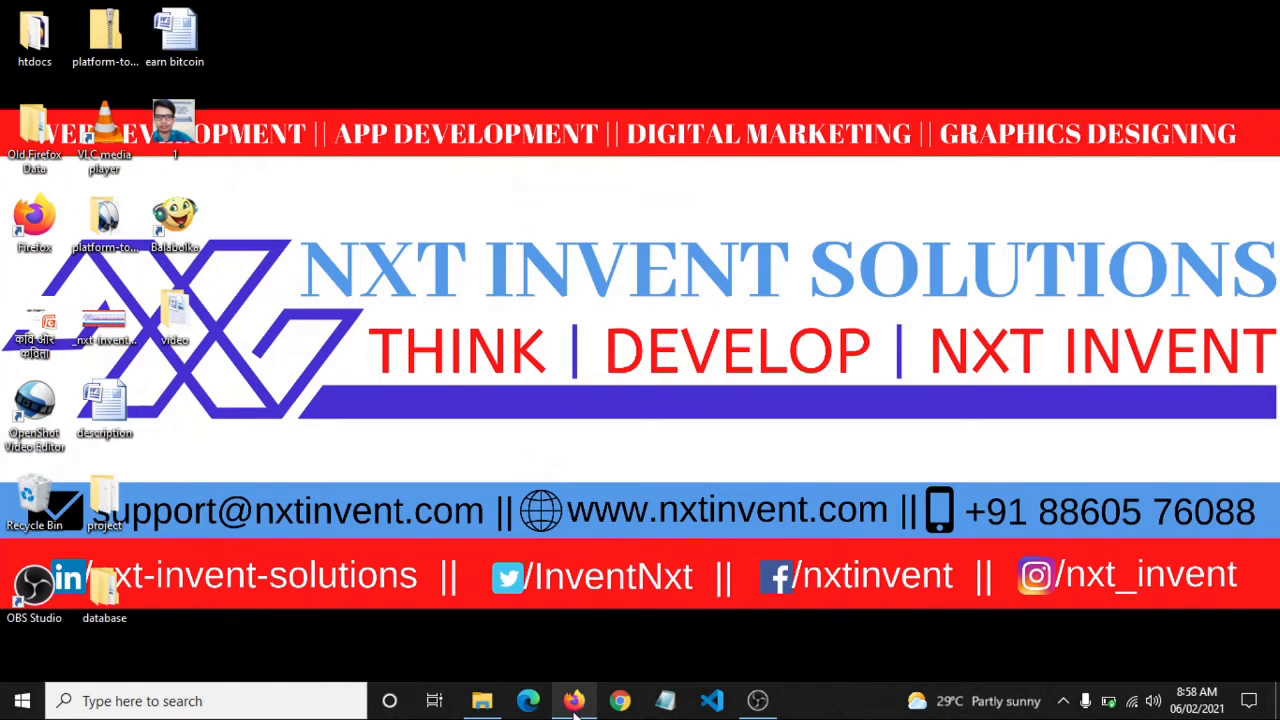
# Load localhost/phpmyadmin in a new Firefox tab
pyautogui.click(575, 702)
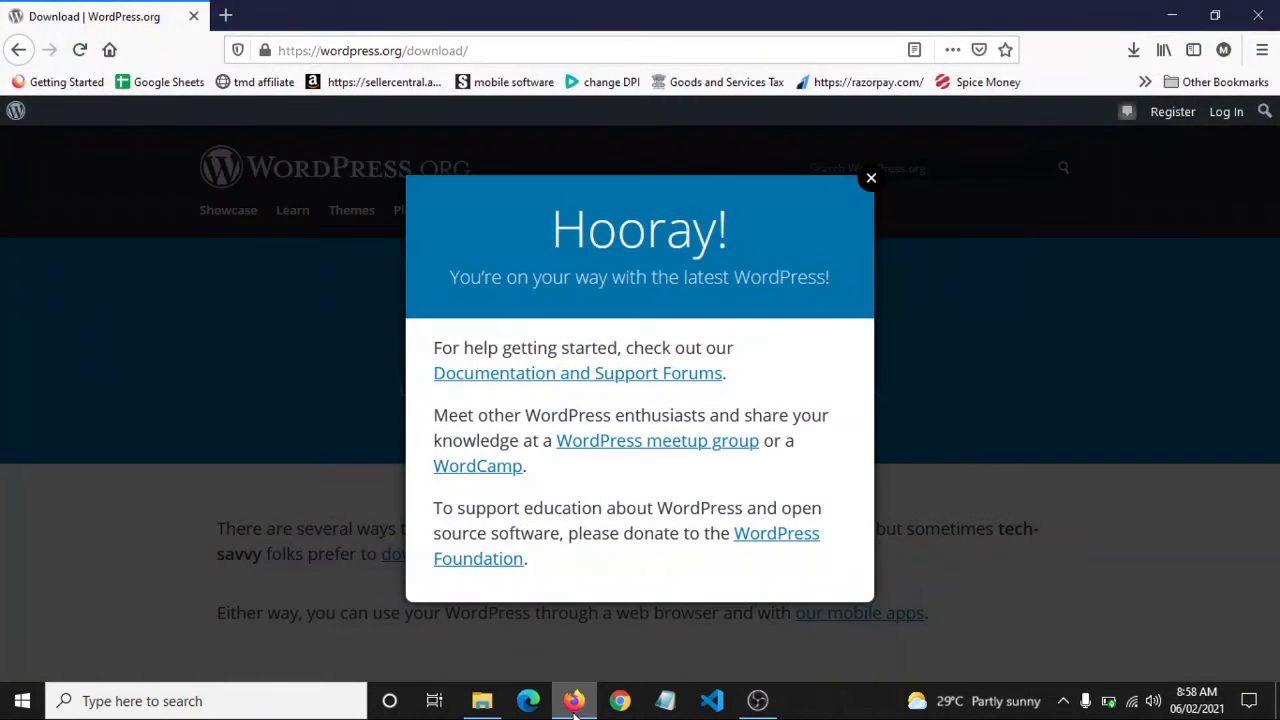
pyautogui.click(225, 16)
pyautogui.click(287, 46)
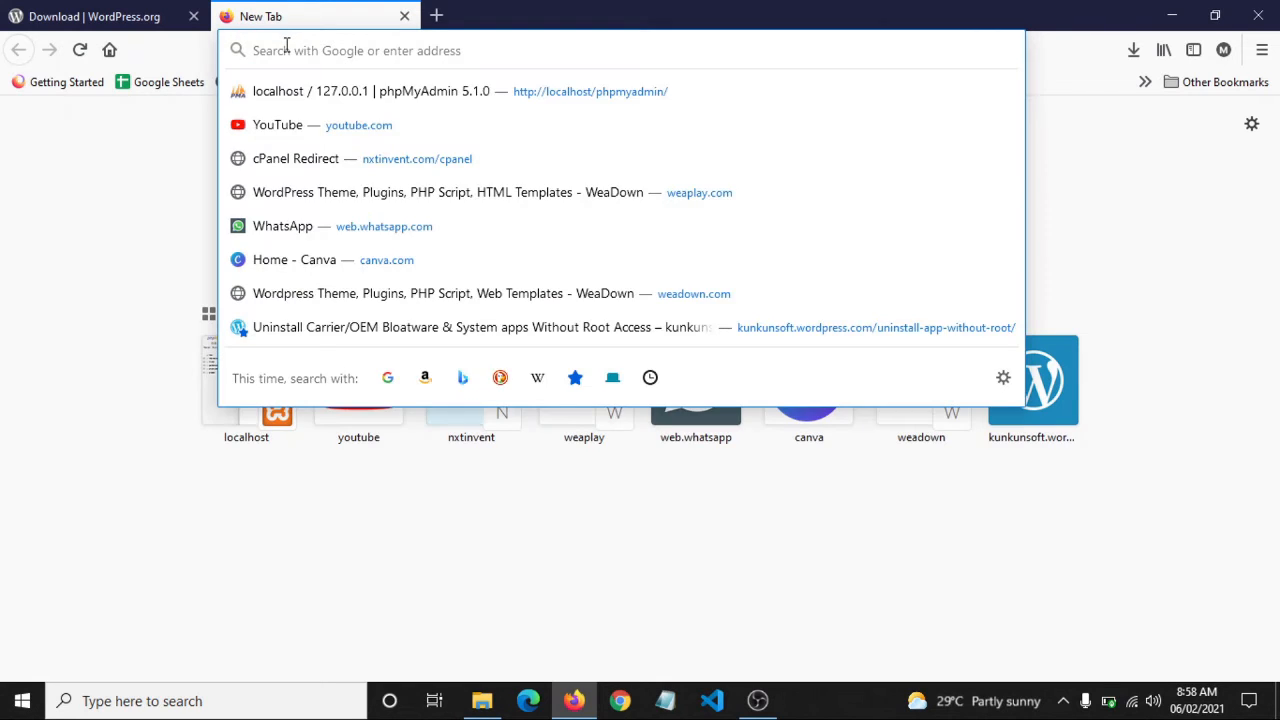
pyautogui.write('lo')
pyautogui.press('Right')
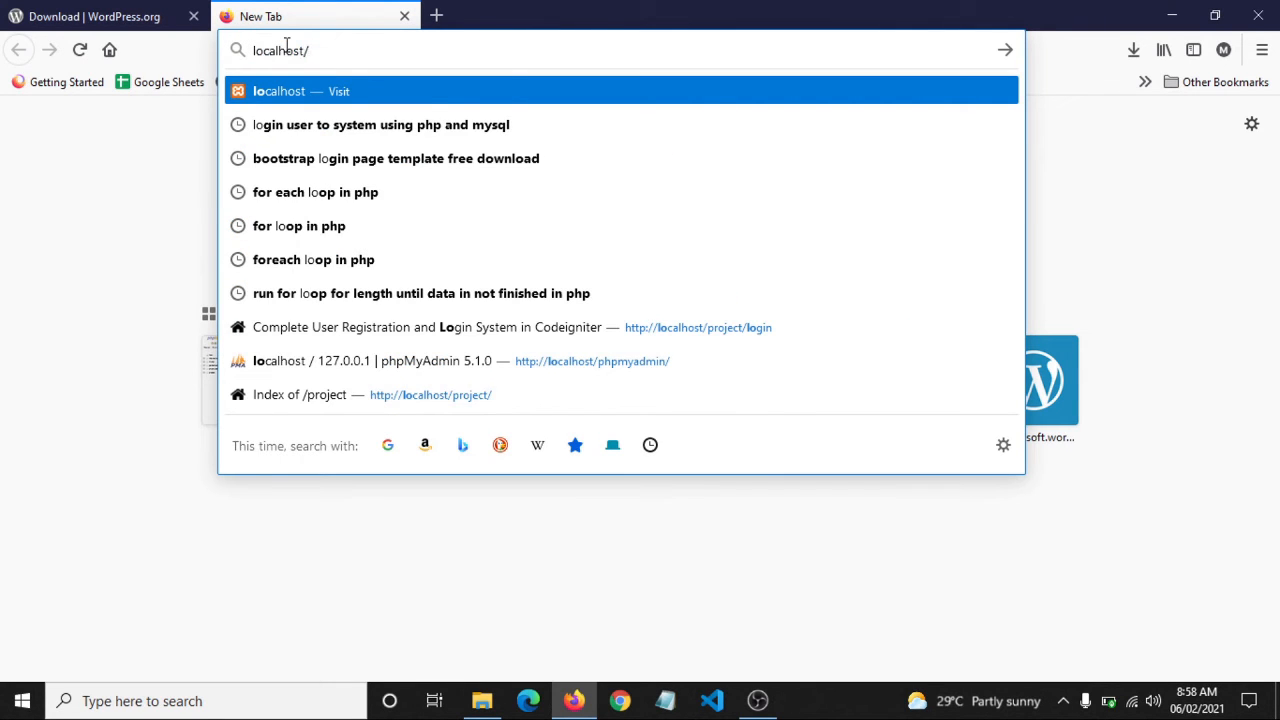
pyautogui.write('php')
pyautogui.press('Right')
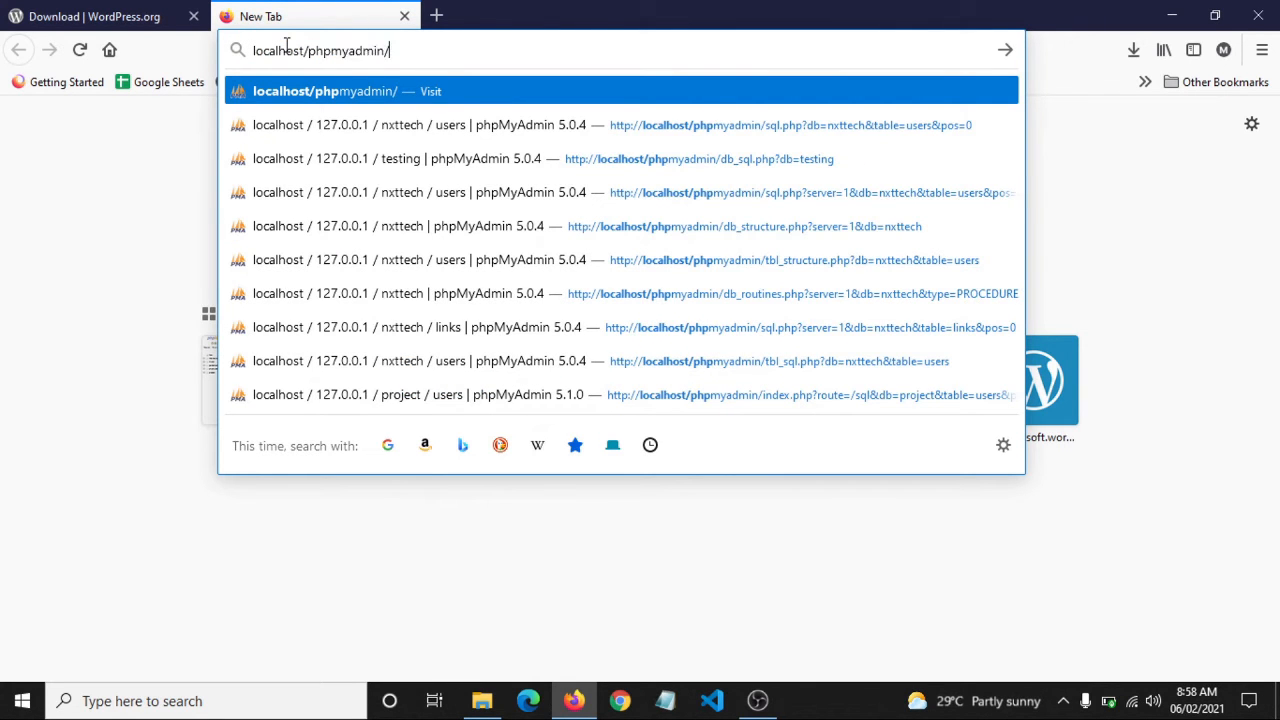
pyautogui.press('Return')
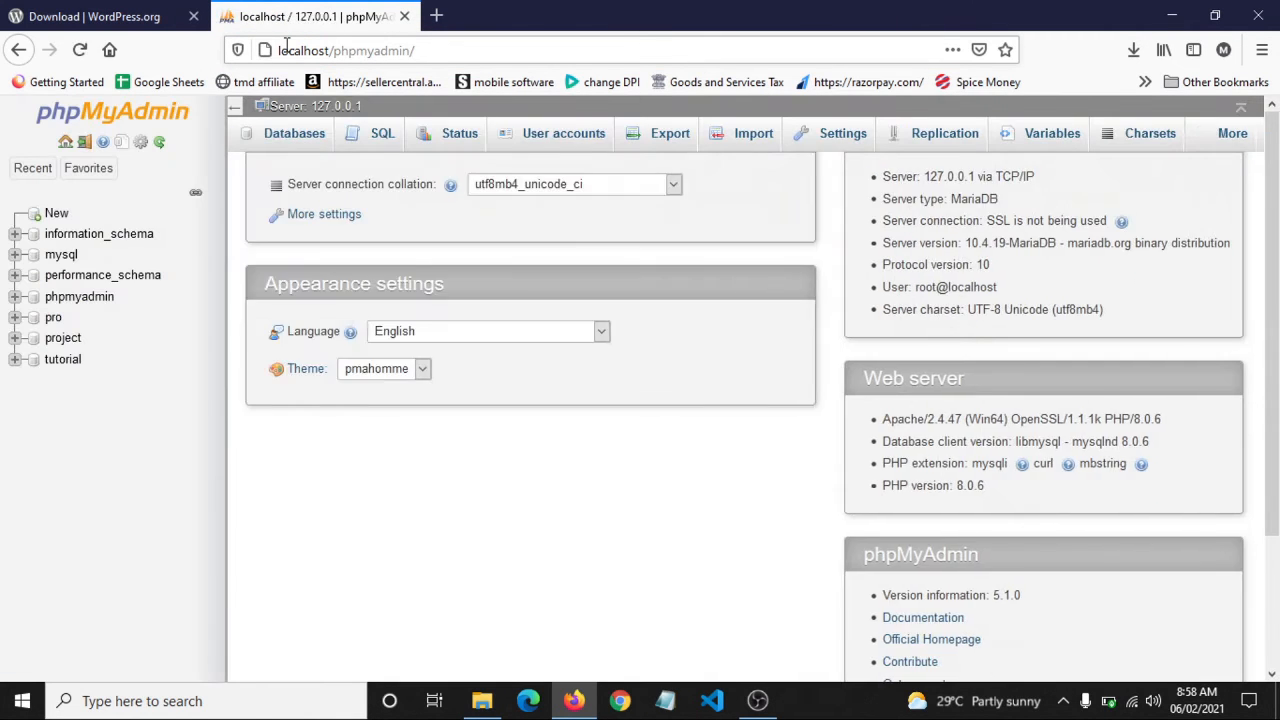
# Create an empty database named nxtis from phpMyAdmin's New page
pyautogui.click(44, 178)
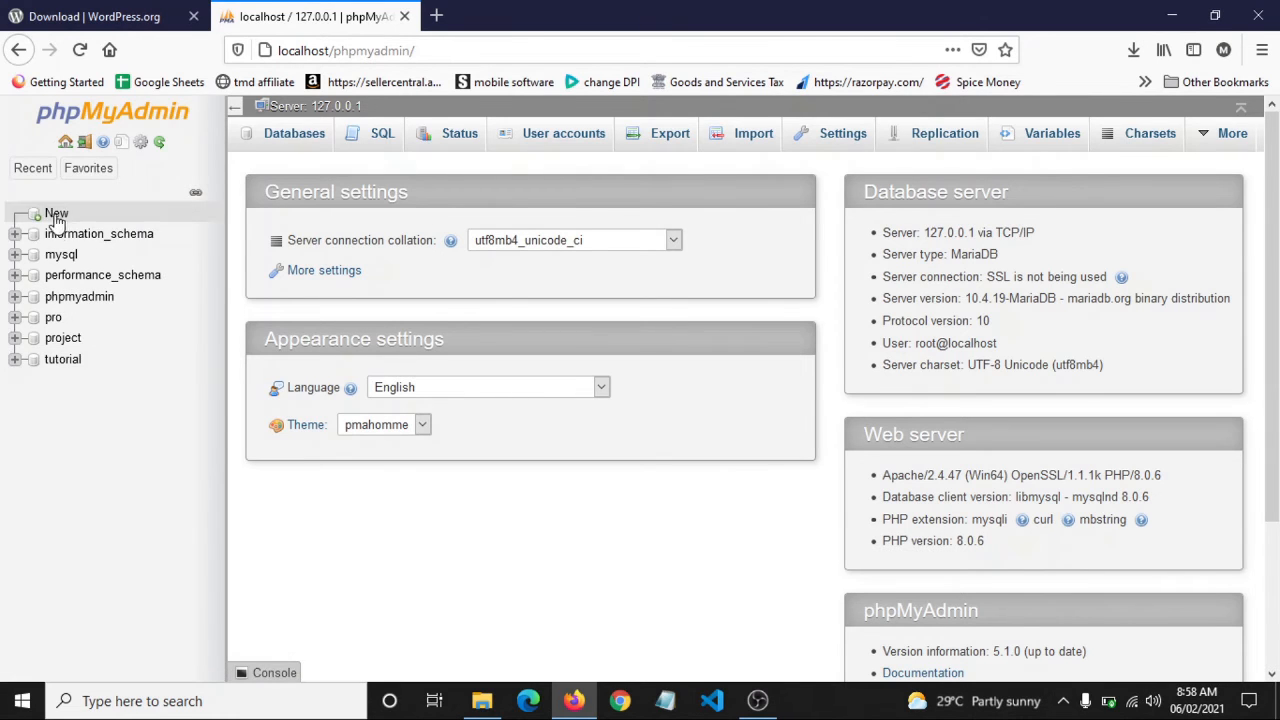
pyautogui.click(57, 215)
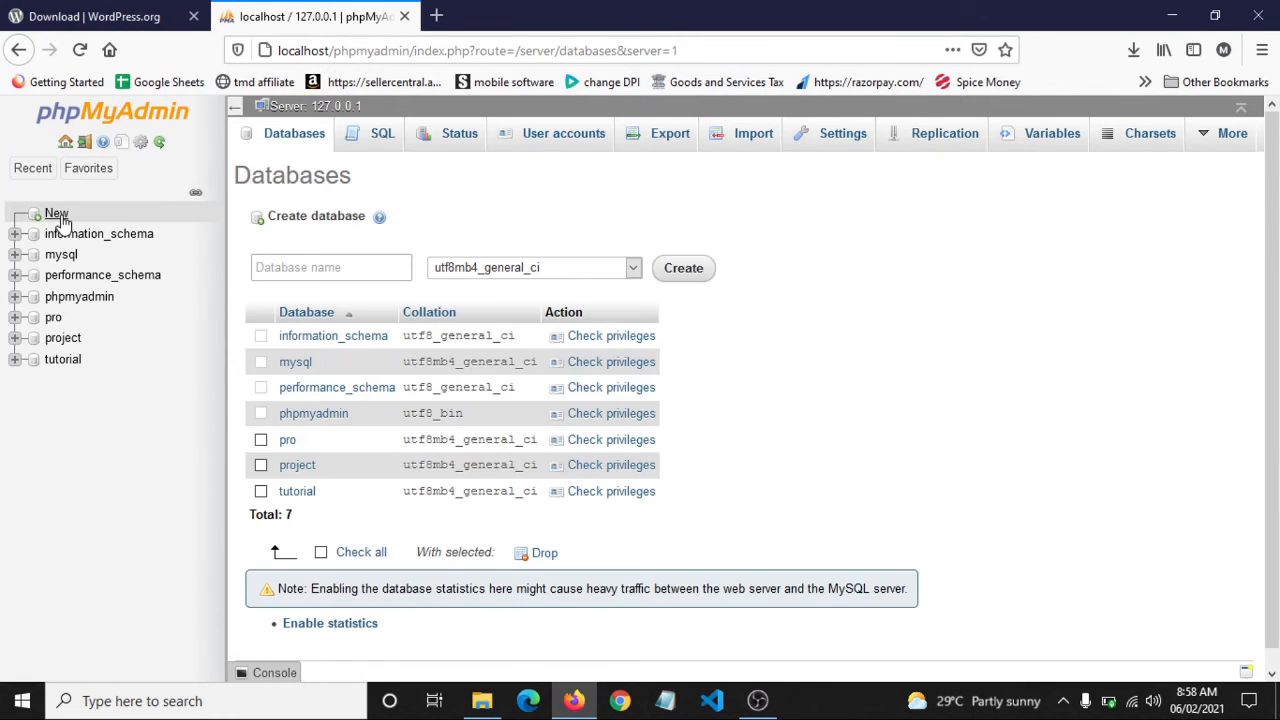
pyautogui.click(302, 270)
pyautogui.write('nxtis')
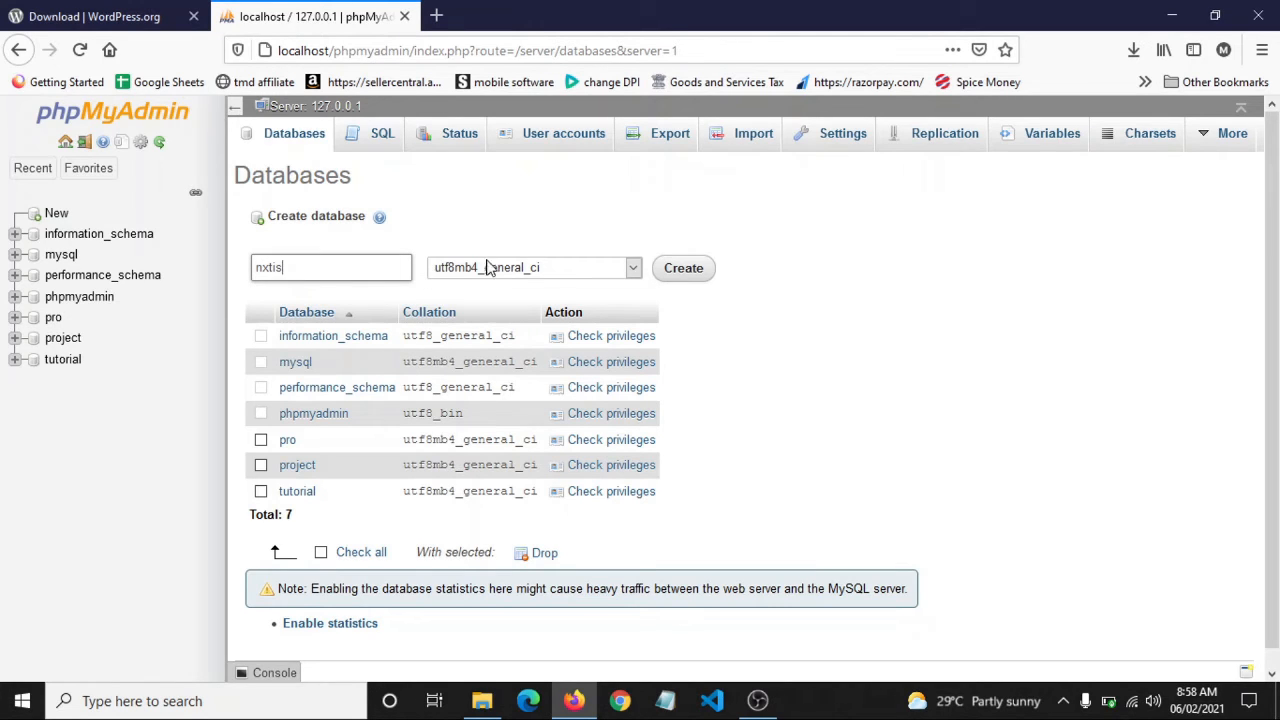
pyautogui.click(676, 272)
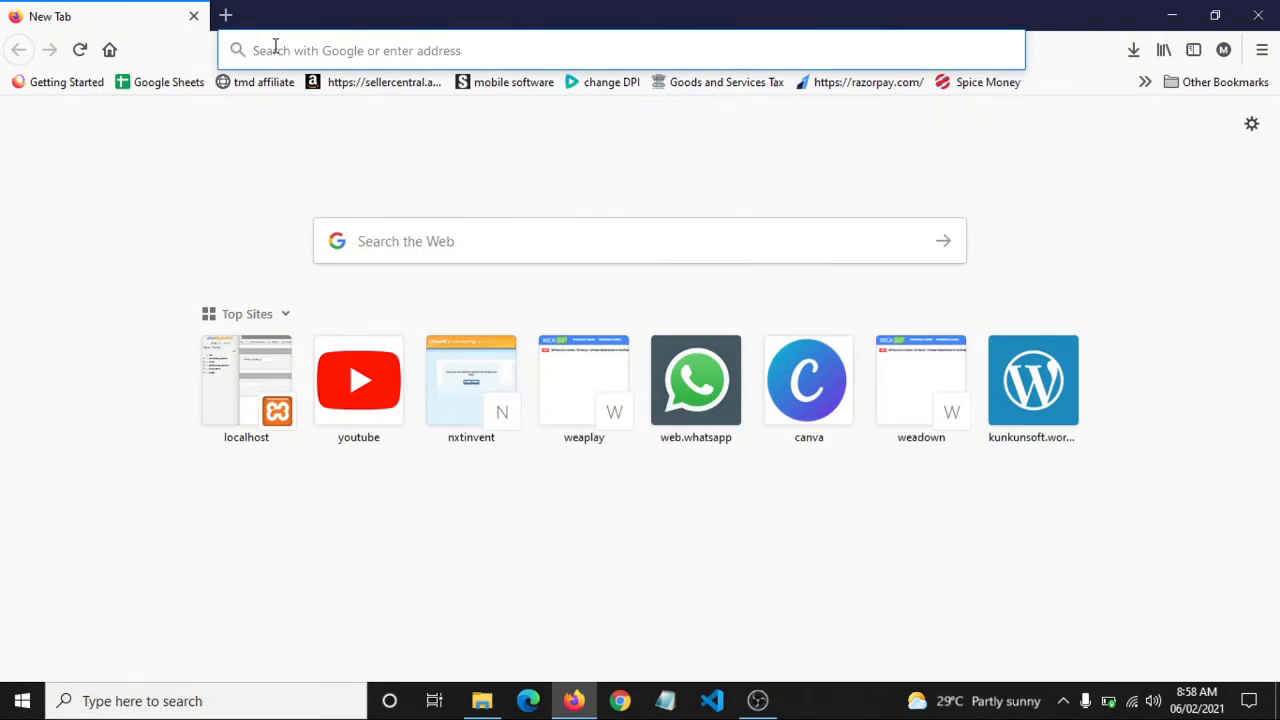
# Load localhost/nxtis and continue past the setup language choice
pyautogui.click(277, 49)
pyautogui.write('localhost/nx')
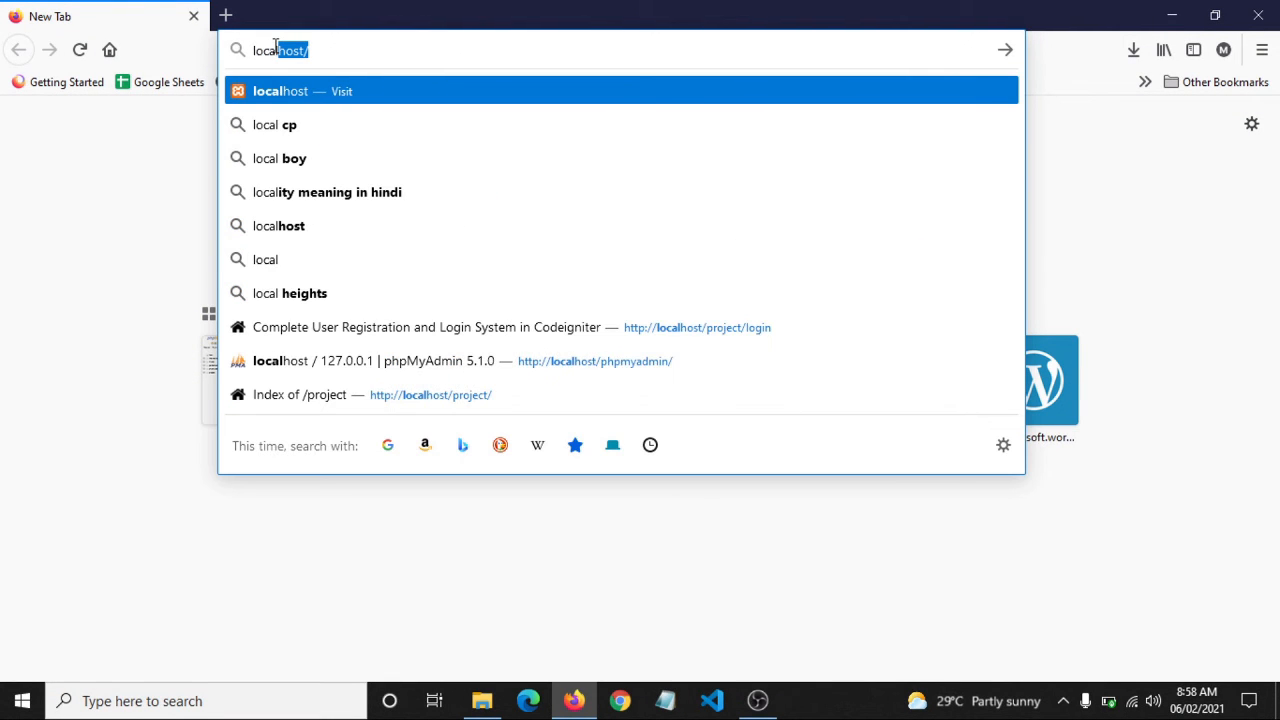
pyautogui.write('tis')
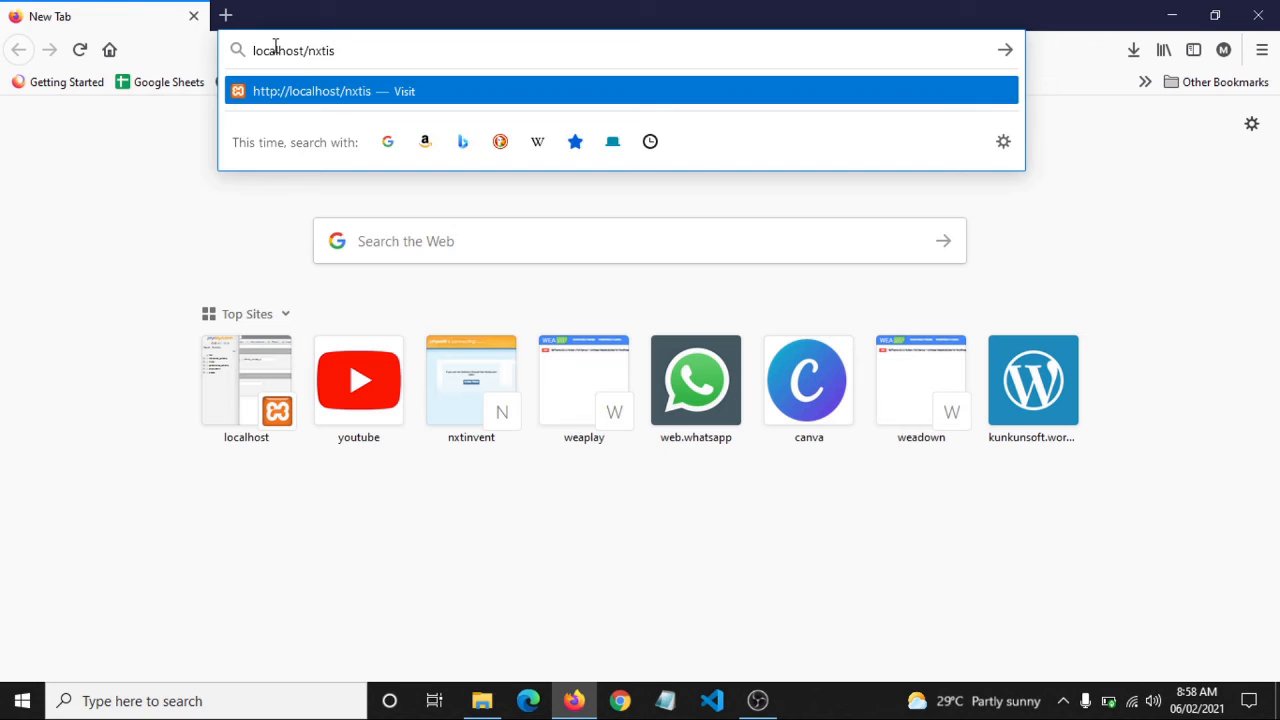
pyautogui.press('Return')
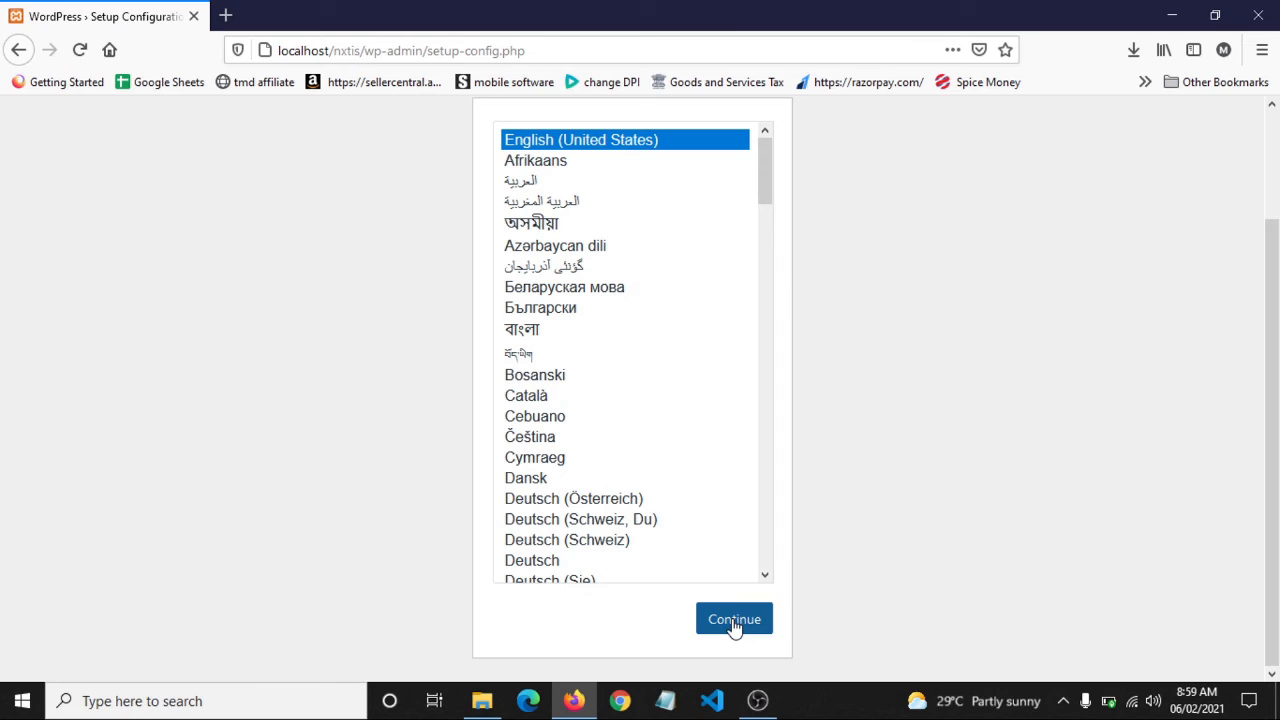
pyautogui.click(735, 621)
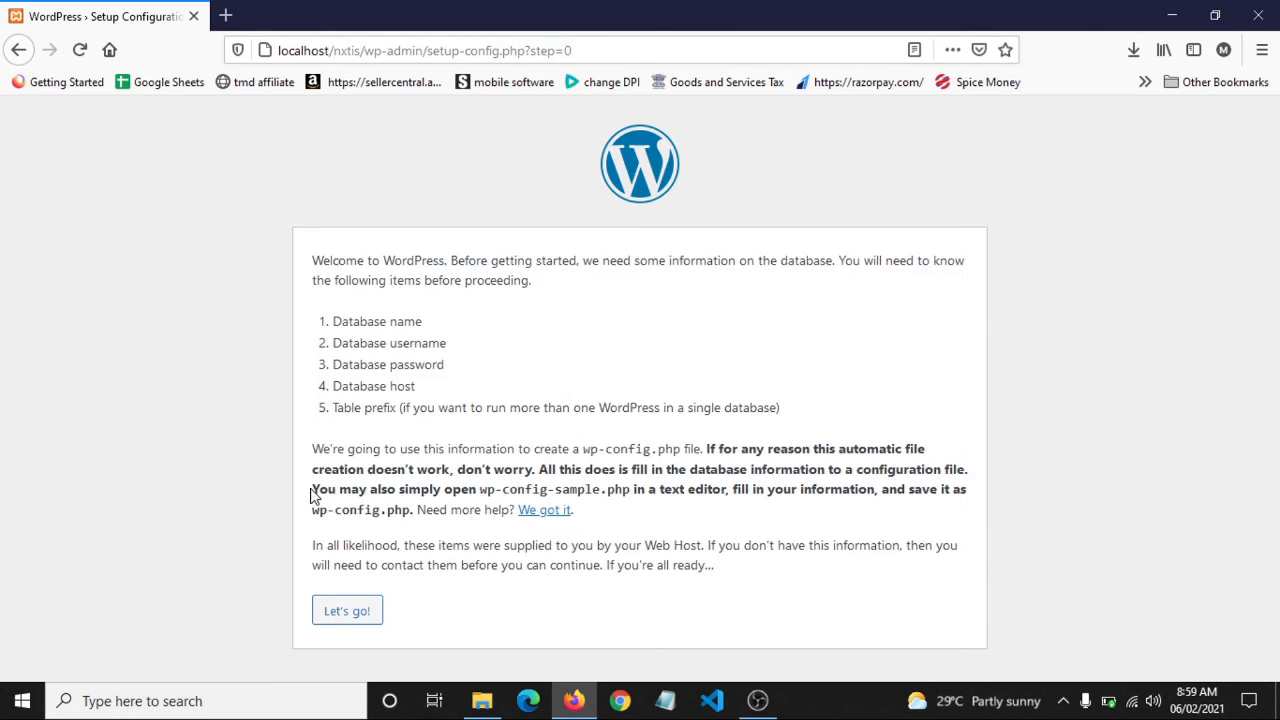
# Submit database name nxtis, username root and a blank password on the setup-config form
pyautogui.click(346, 613)
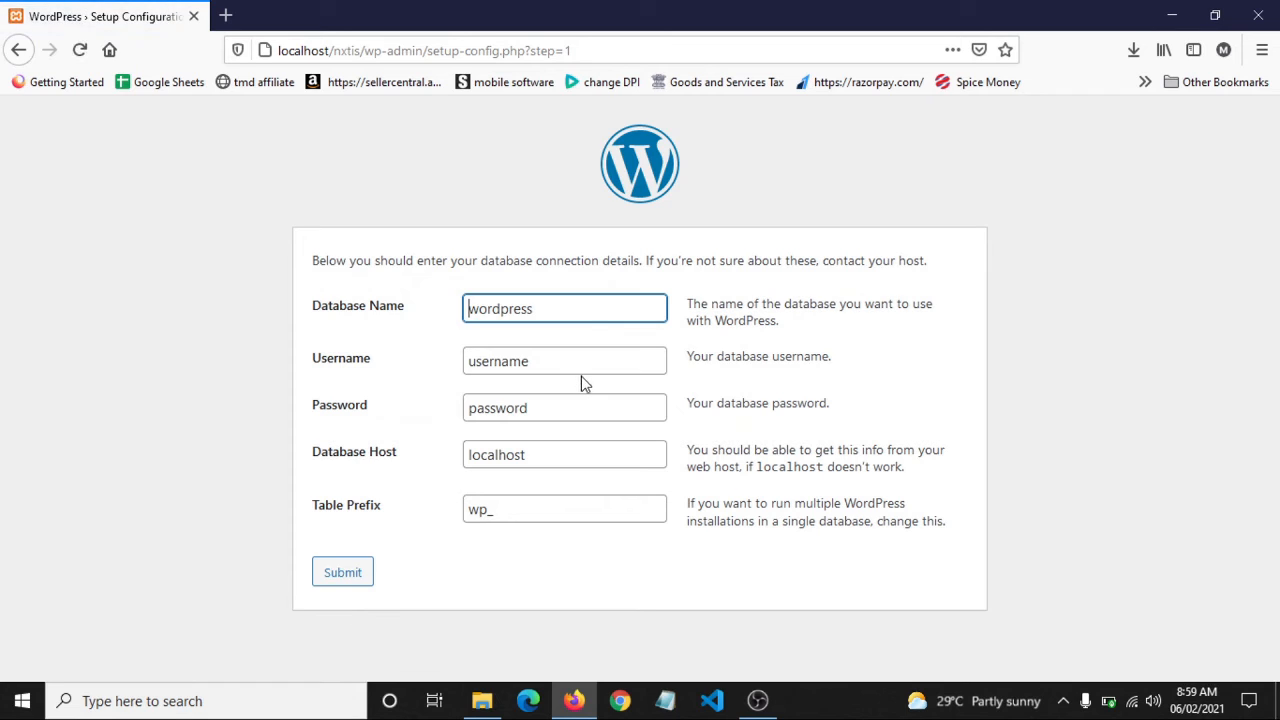
pyautogui.doubleClick(585, 307)
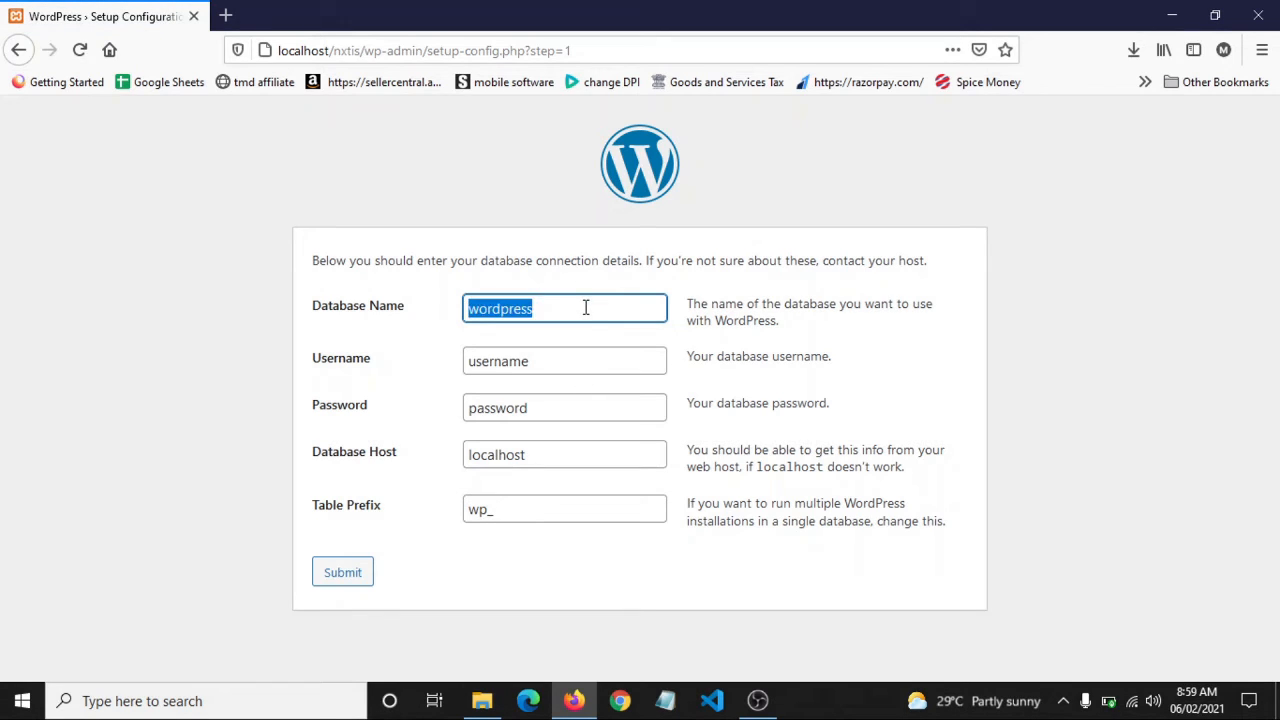
pyautogui.press('BackSpace')
pyautogui.write('nxtis')
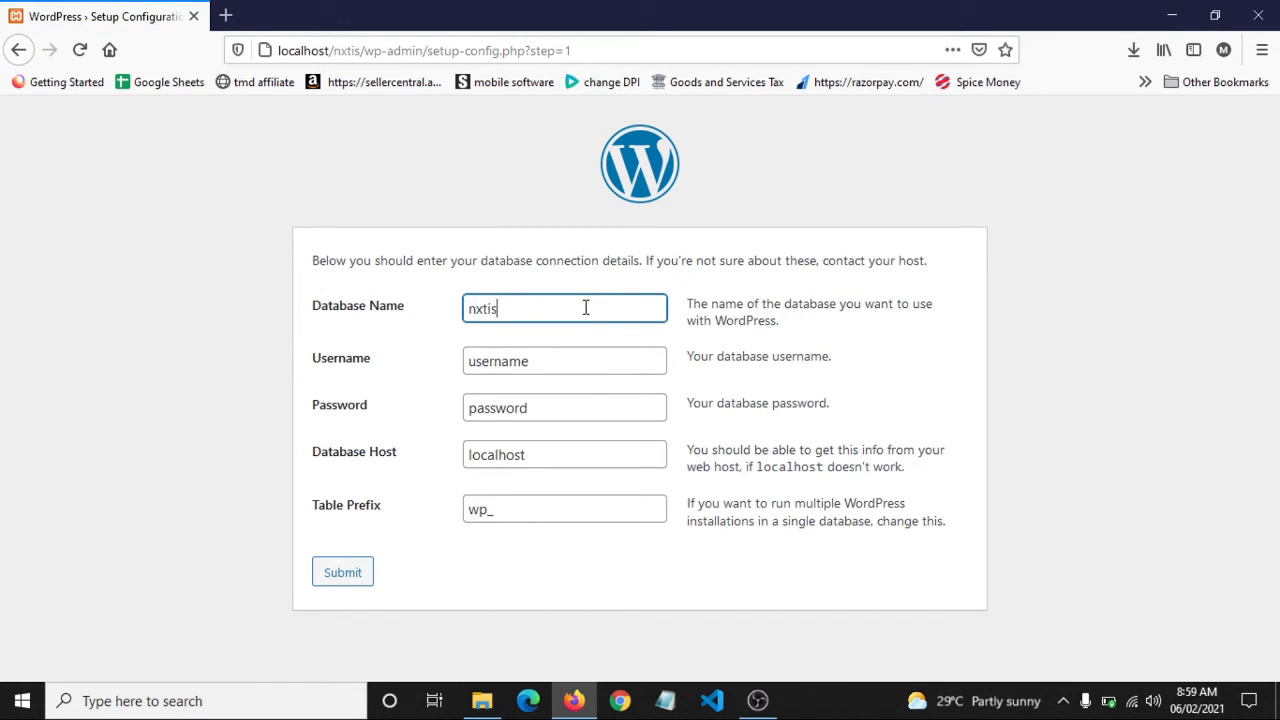
pyautogui.doubleClick(582, 357)
pyautogui.press('BackSpace')
pyautogui.write('root')
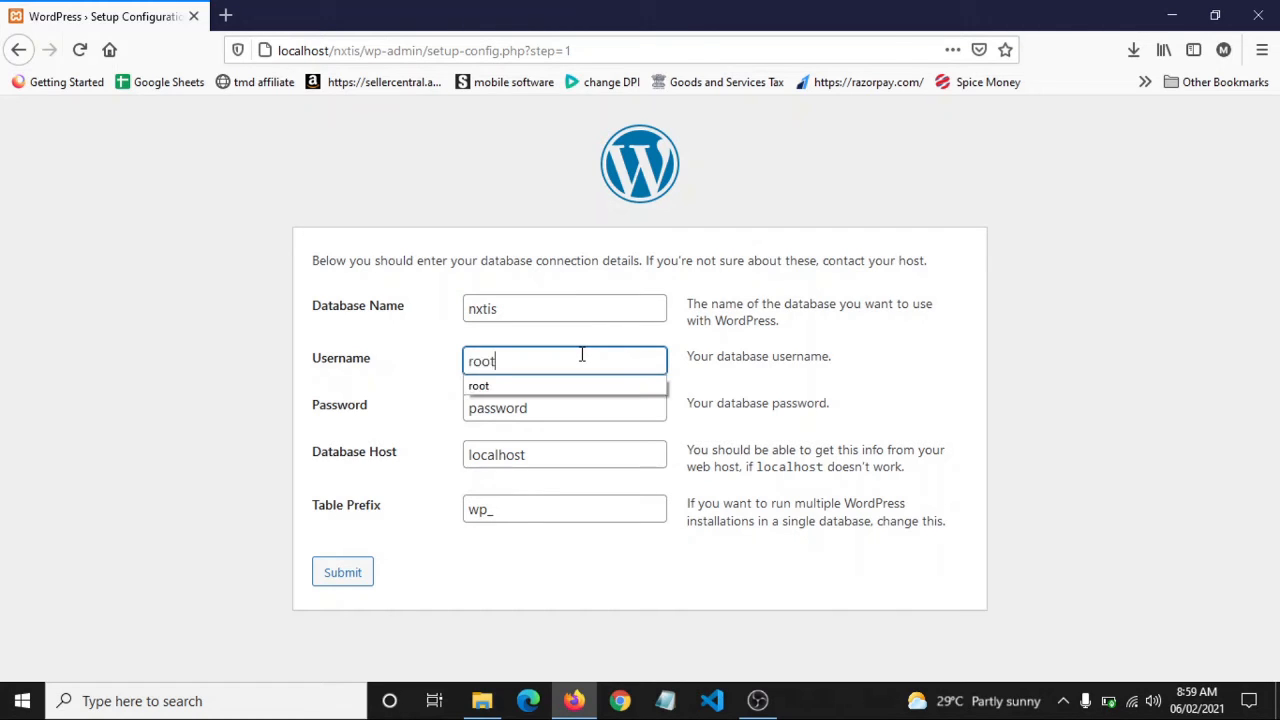
pyautogui.press('Tab')
pyautogui.press('BackSpace')
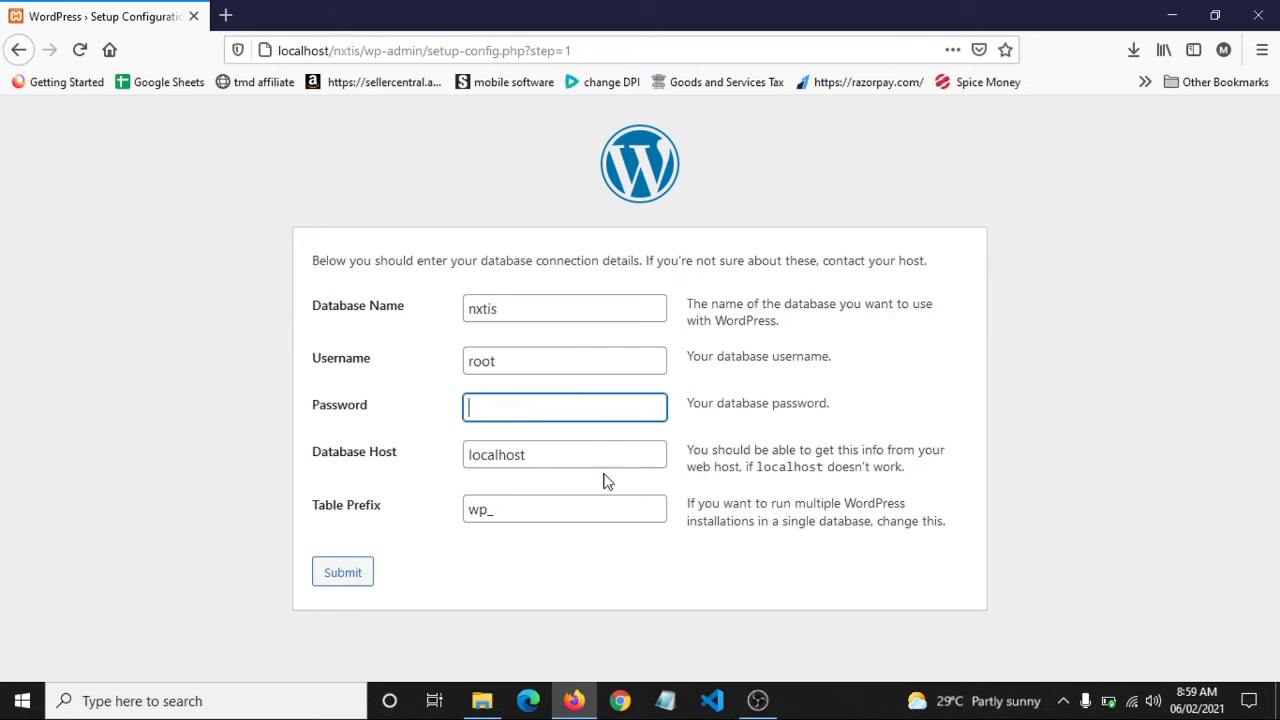
pyautogui.click(640, 568)
pyautogui.click(343, 572)
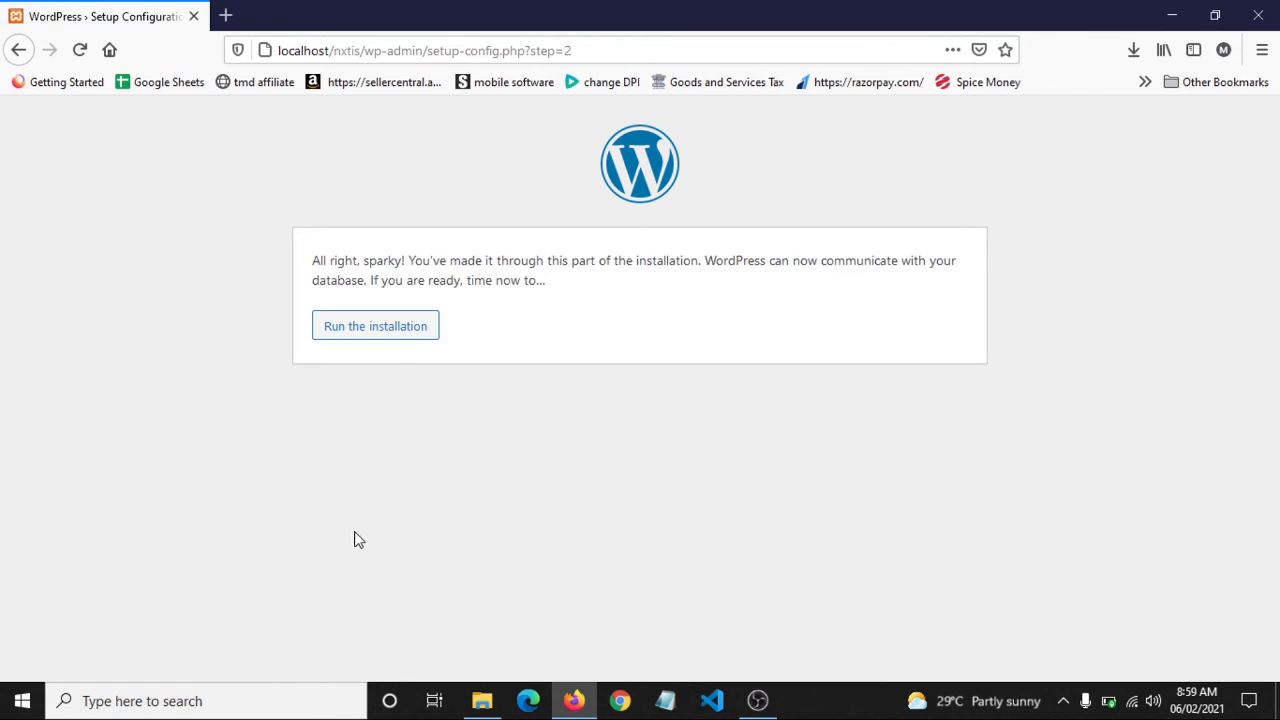
# Start the installation with site title website, username admin and password admin
pyautogui.click(400, 329)
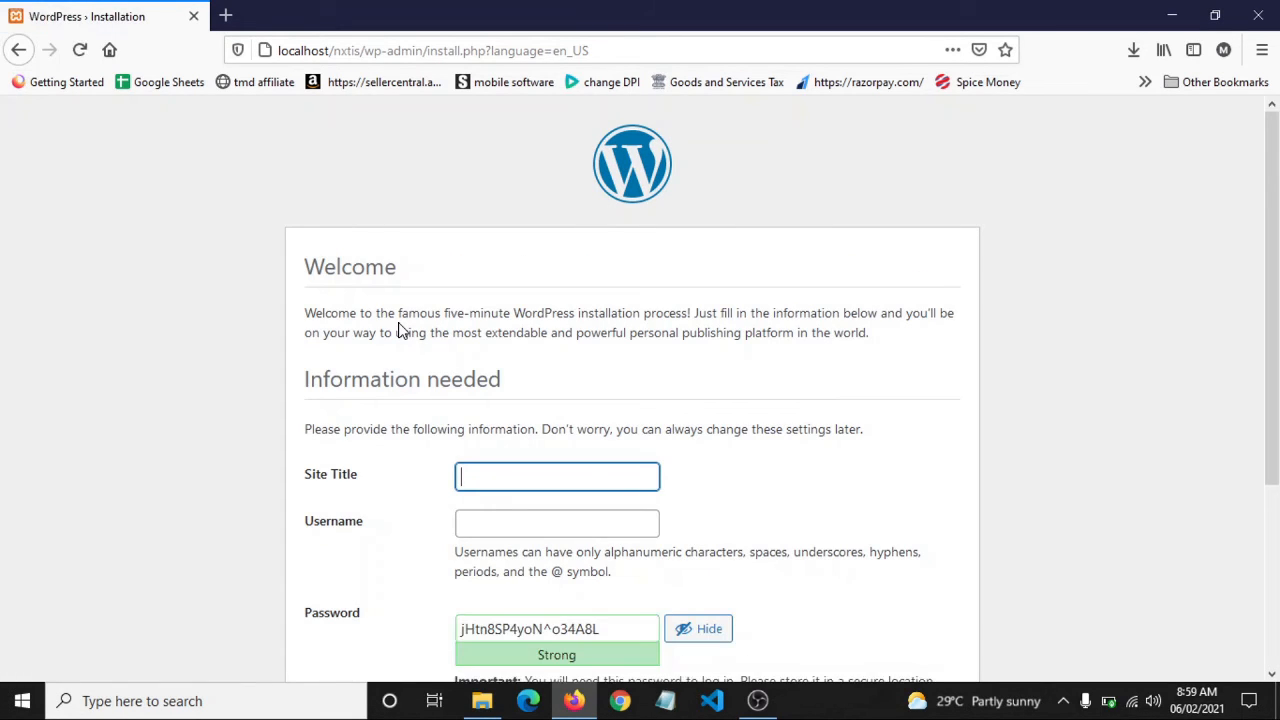
pyautogui.write('website')
pyautogui.press('Tab')
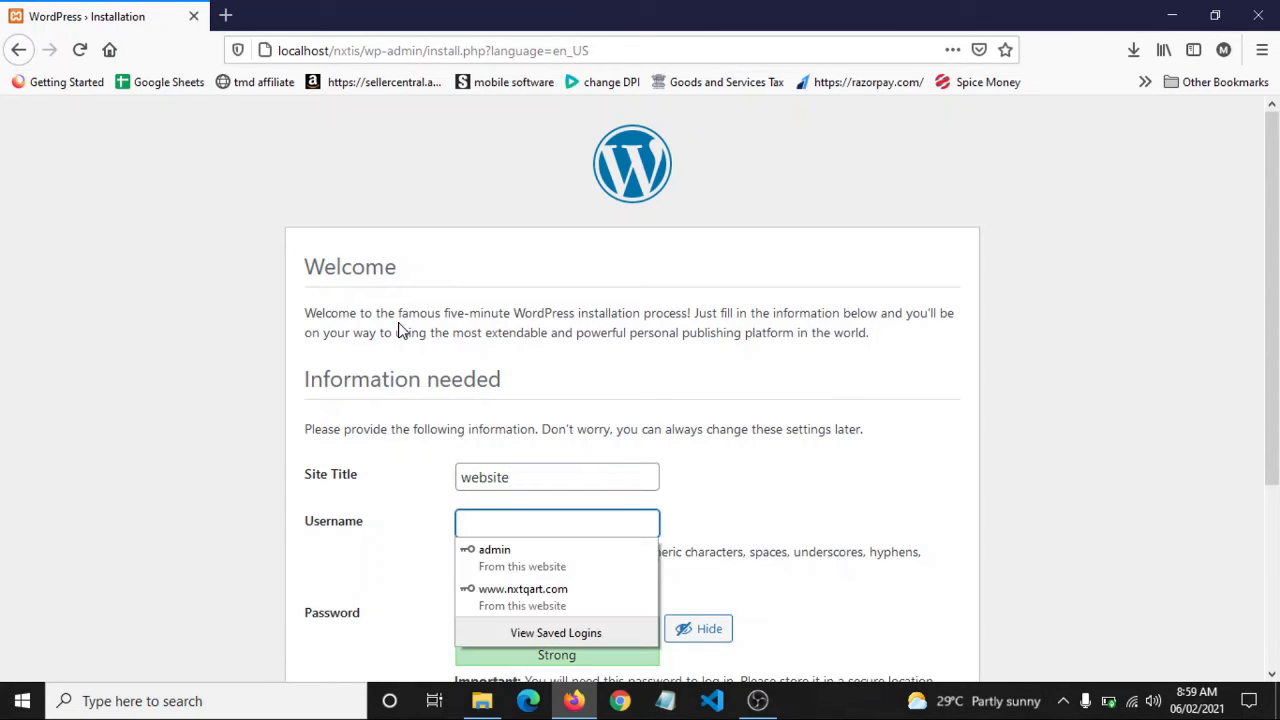
pyautogui.write('admin')
pyautogui.press('Tab')
pyautogui.write('admin')
pyautogui.press('BackSpace')
pyautogui.press('BackSpace')
pyautogui.press('BackSpace')
pyautogui.press('BackSpace')
pyautogui.press('BackSpace')
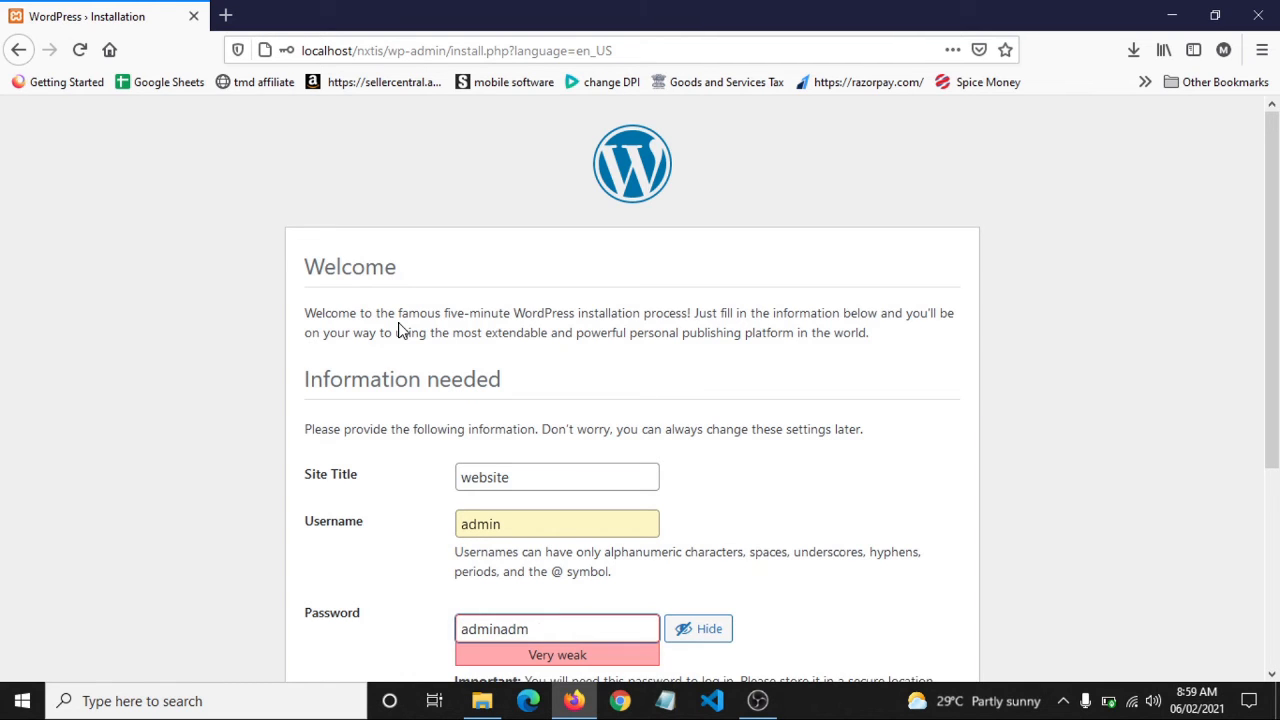
# Confirm the weak password, enter the admin e-mail address, and install WordPress
pyautogui.scroll(-1, 400, 330)
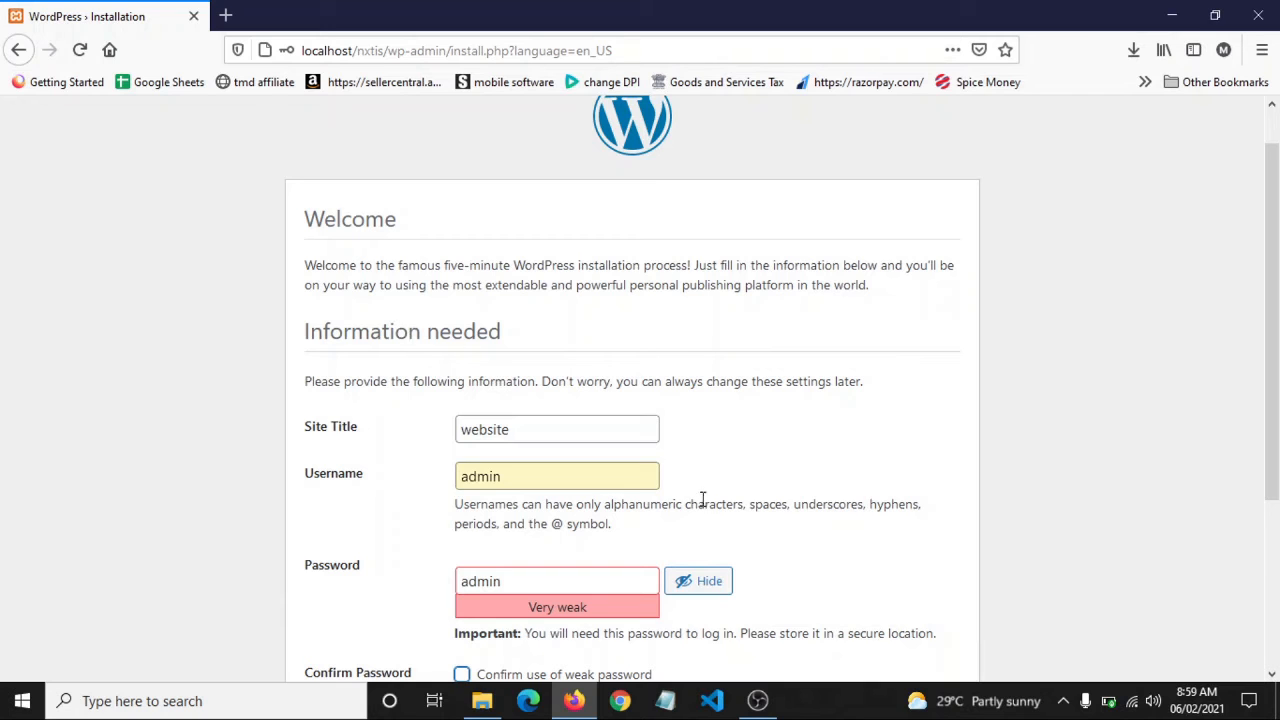
pyautogui.scroll(-5, 785, 544)
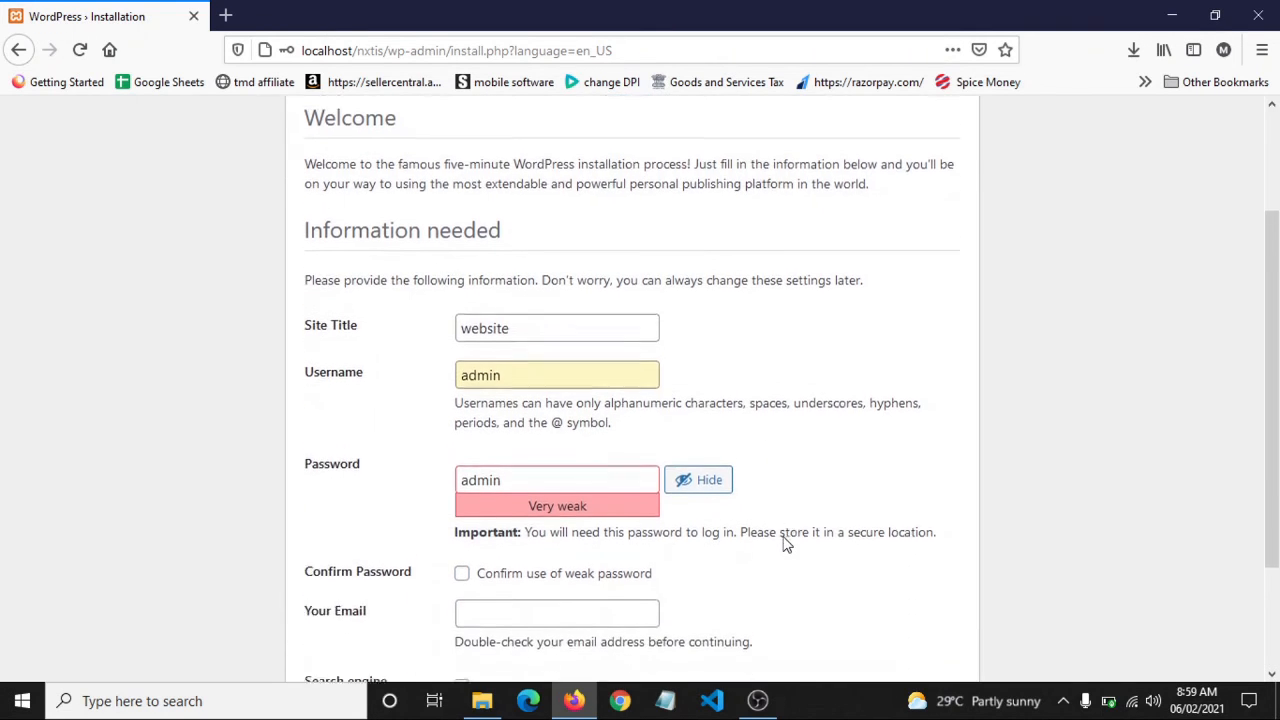
pyautogui.click(462, 436)
pyautogui.click(499, 469)
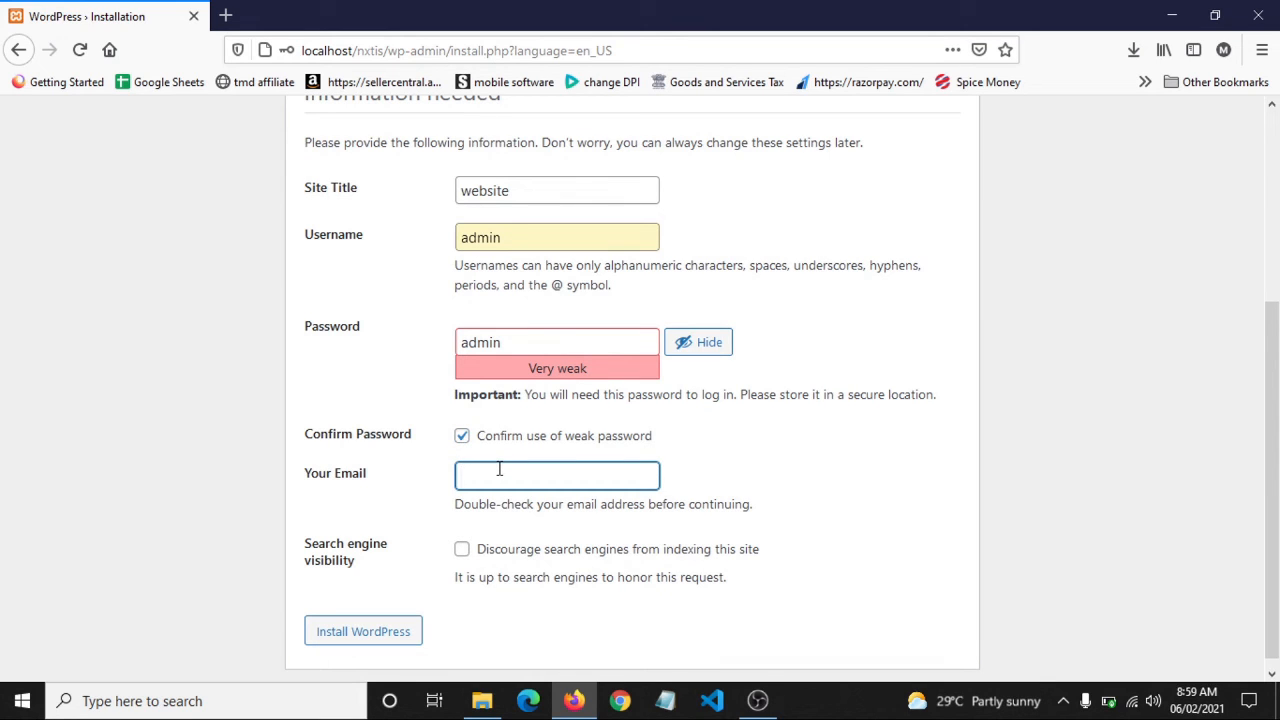
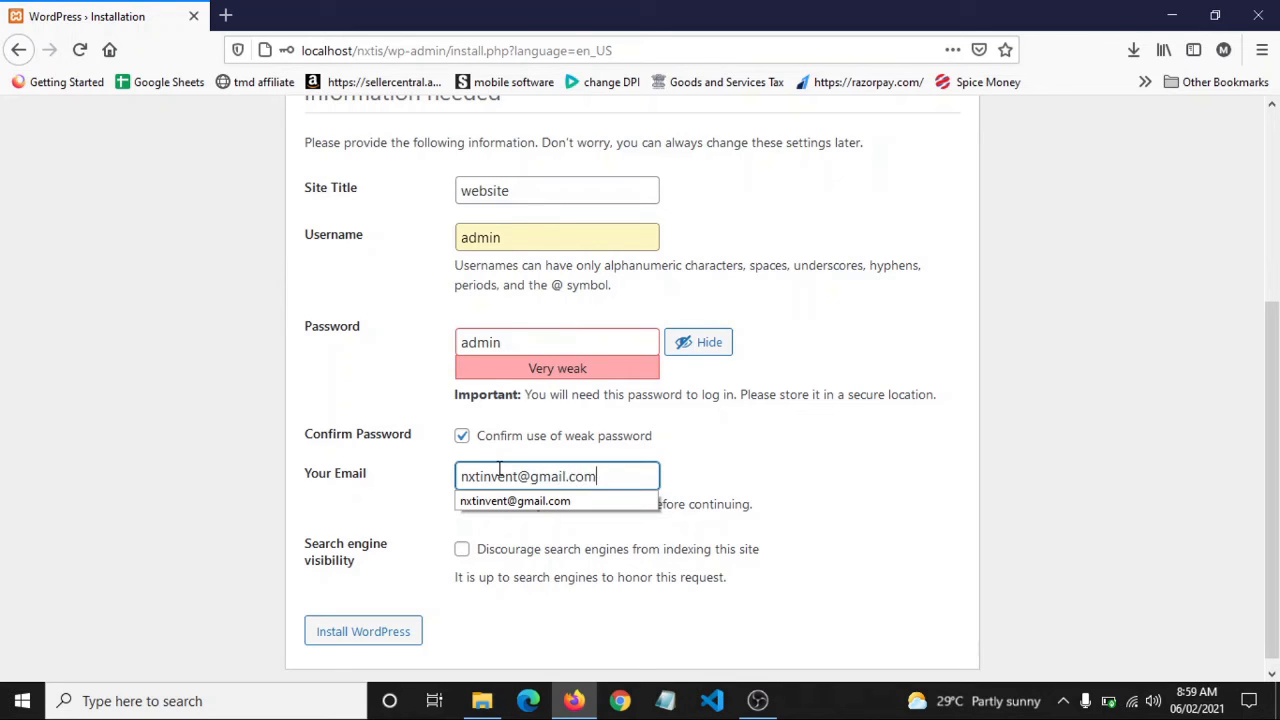
pyautogui.click(397, 491)
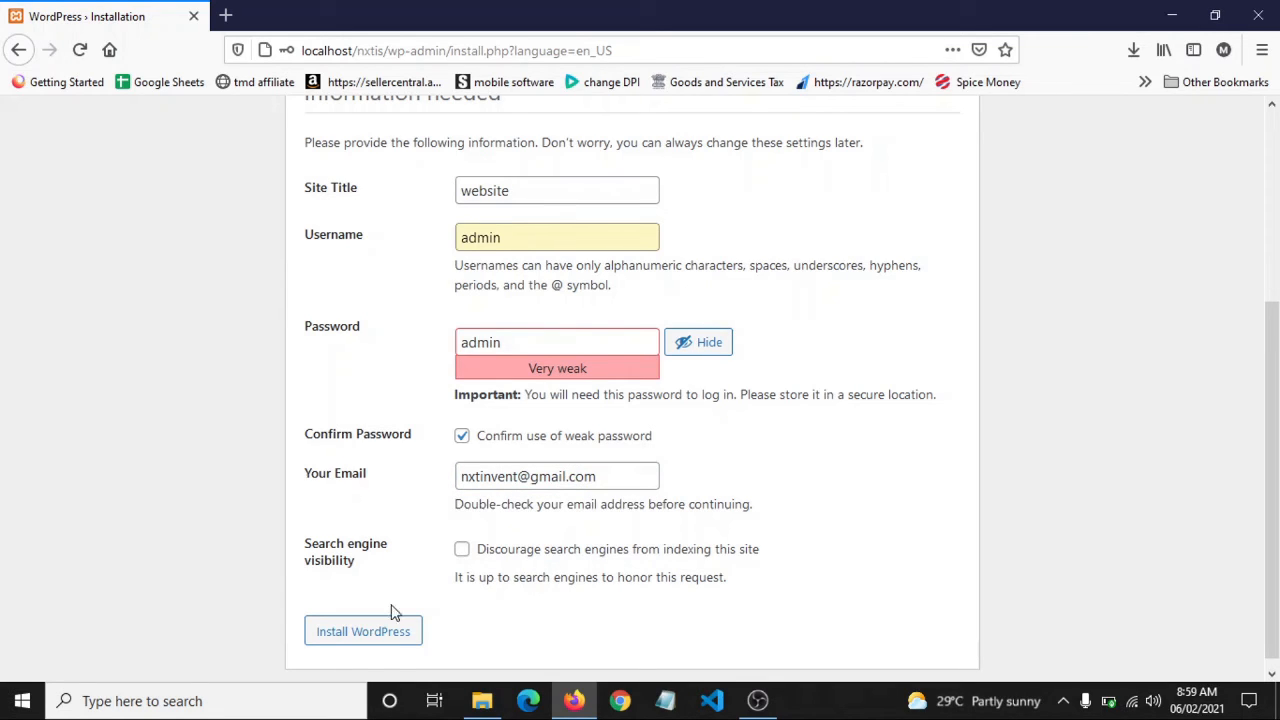
pyautogui.click(390, 646)
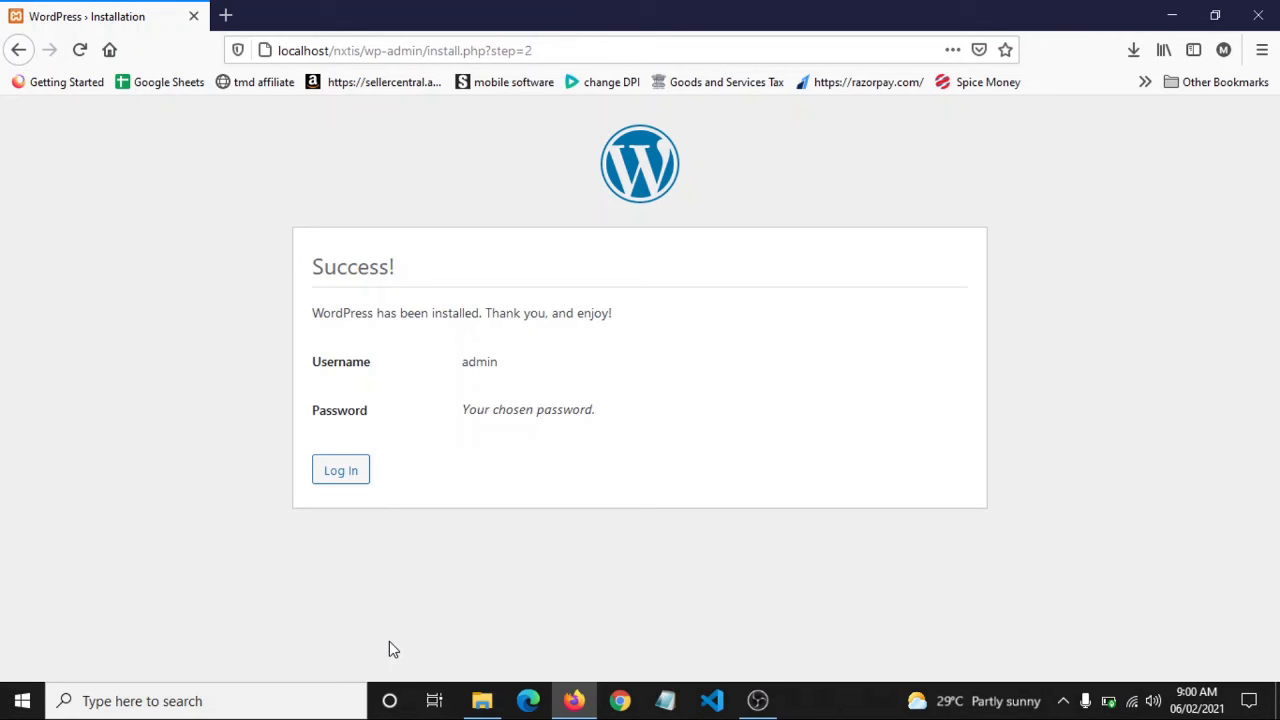
# Log in with username admin and its password to reach the Dashboard
pyautogui.click(347, 472)
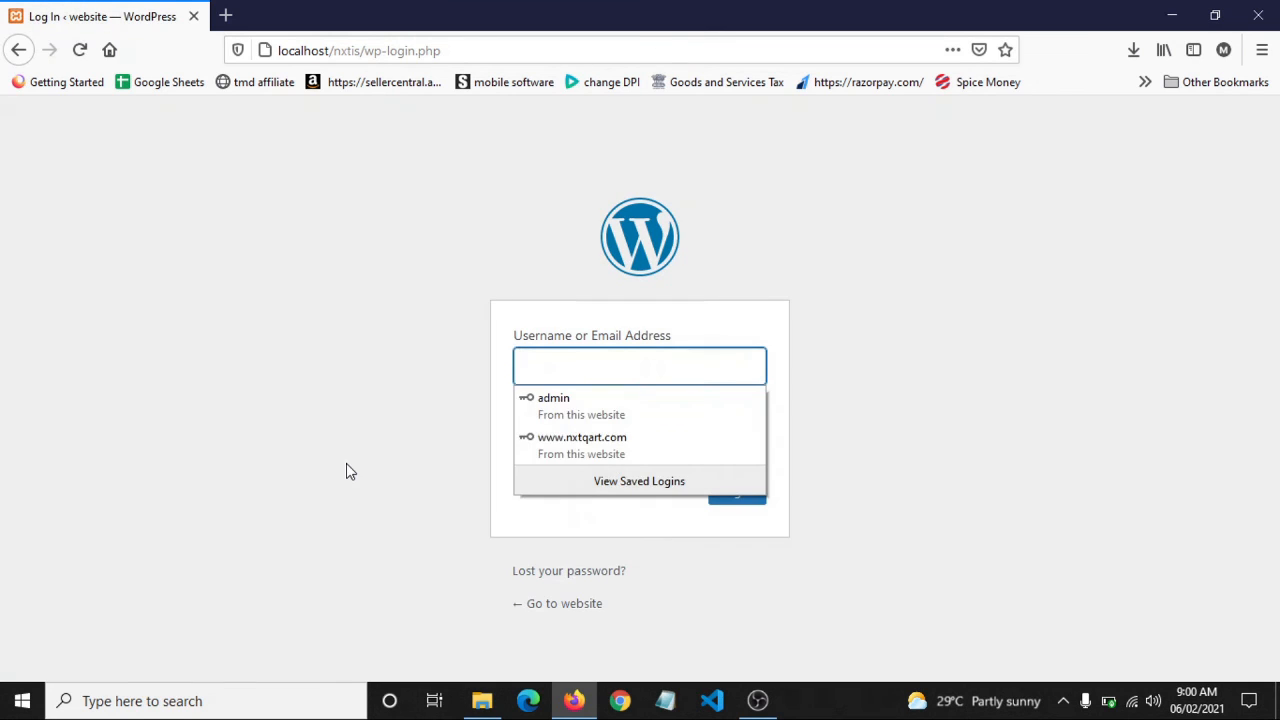
pyautogui.click(578, 364)
pyautogui.write('admin')
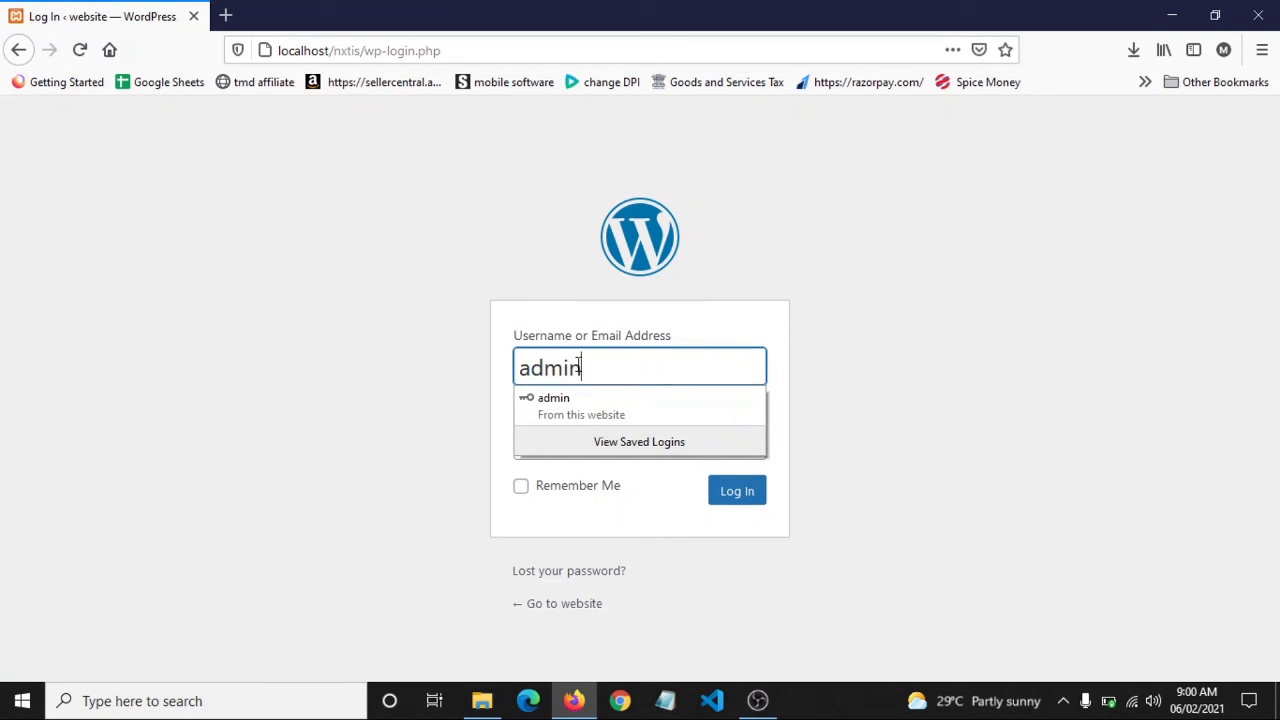
pyautogui.press('Tab')
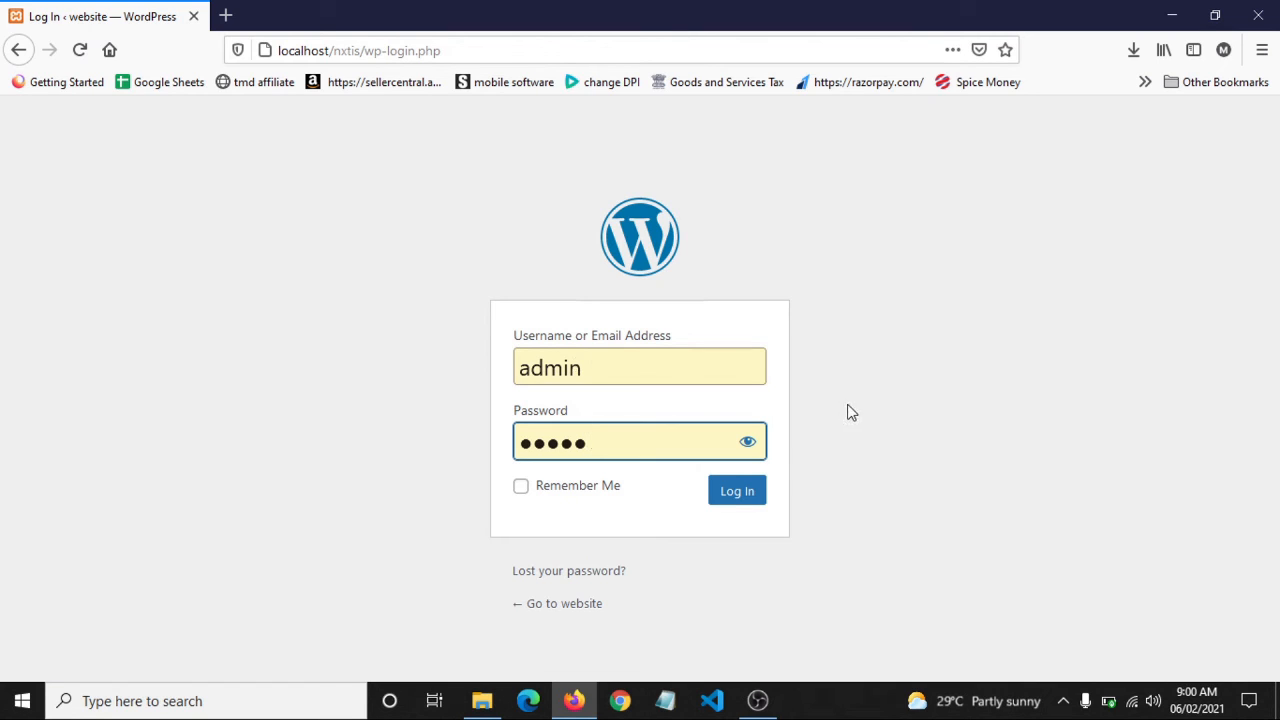
pyautogui.click(748, 444)
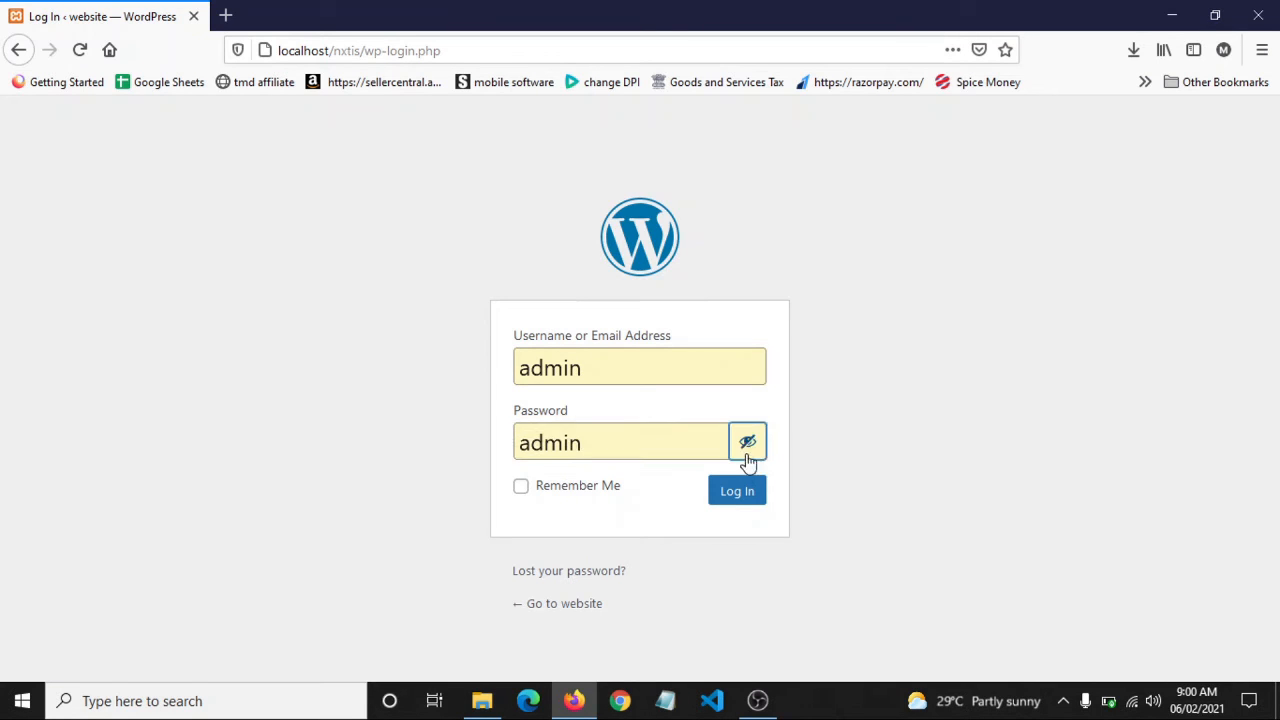
pyautogui.click(740, 492)
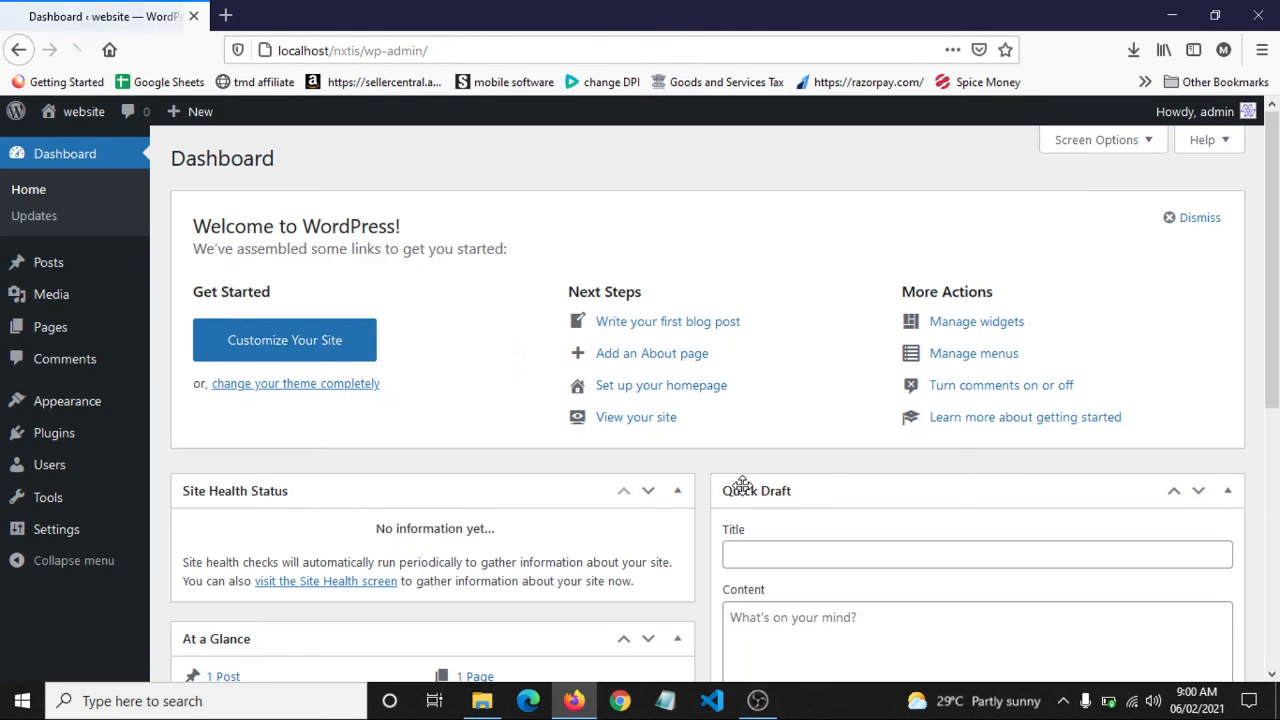
# Dismiss the Welcome to WordPress panel and open the public site in a new tab
pyautogui.click(1174, 220)
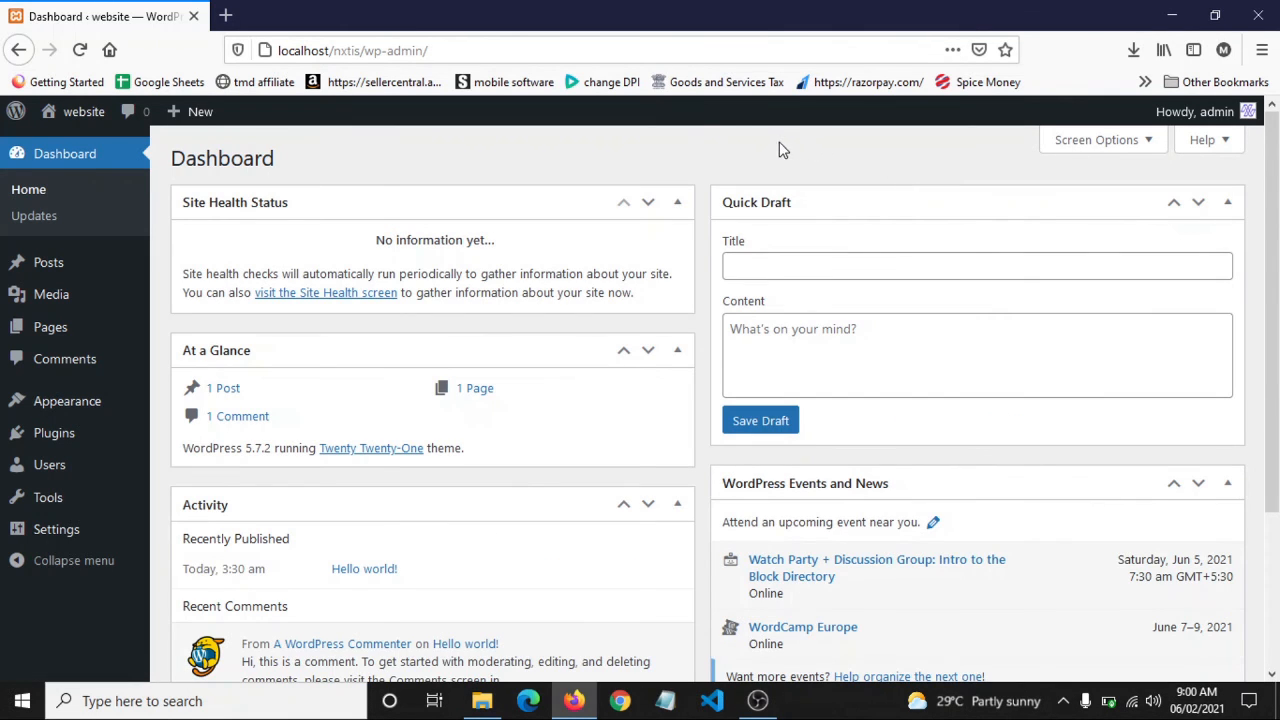
pyautogui.moveTo(63, 113)
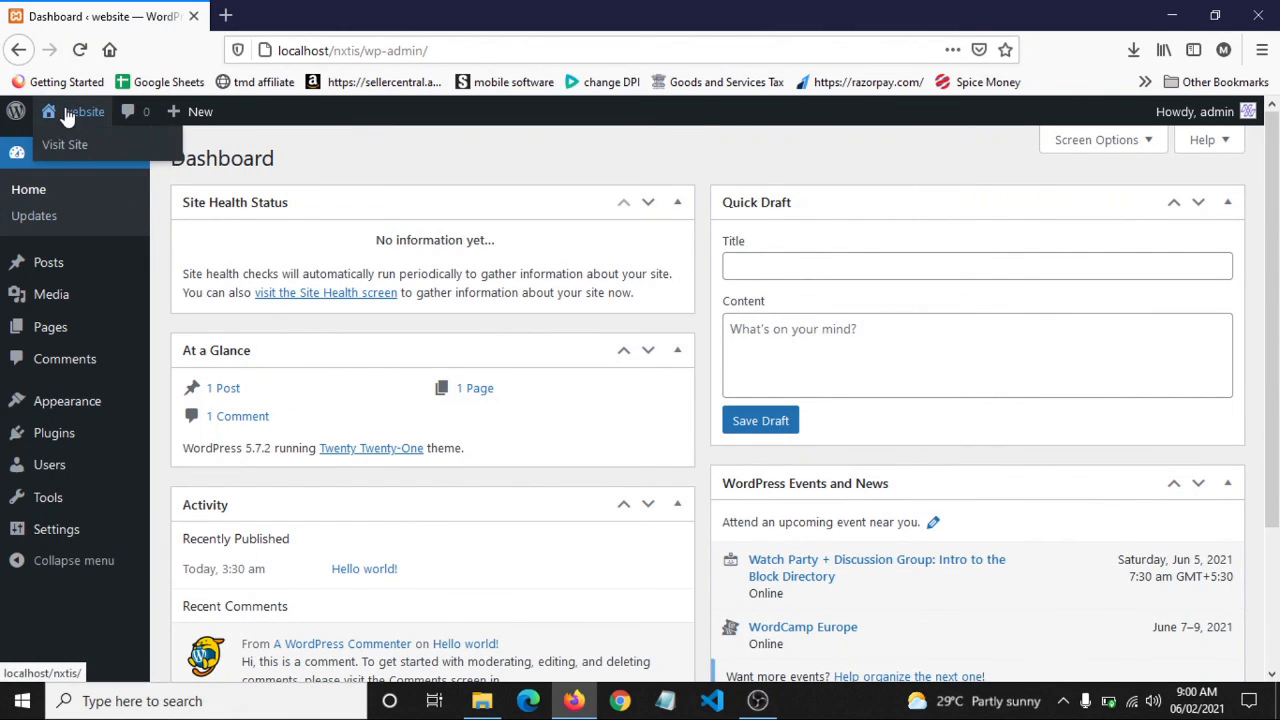
pyautogui.rightClick(80, 143)
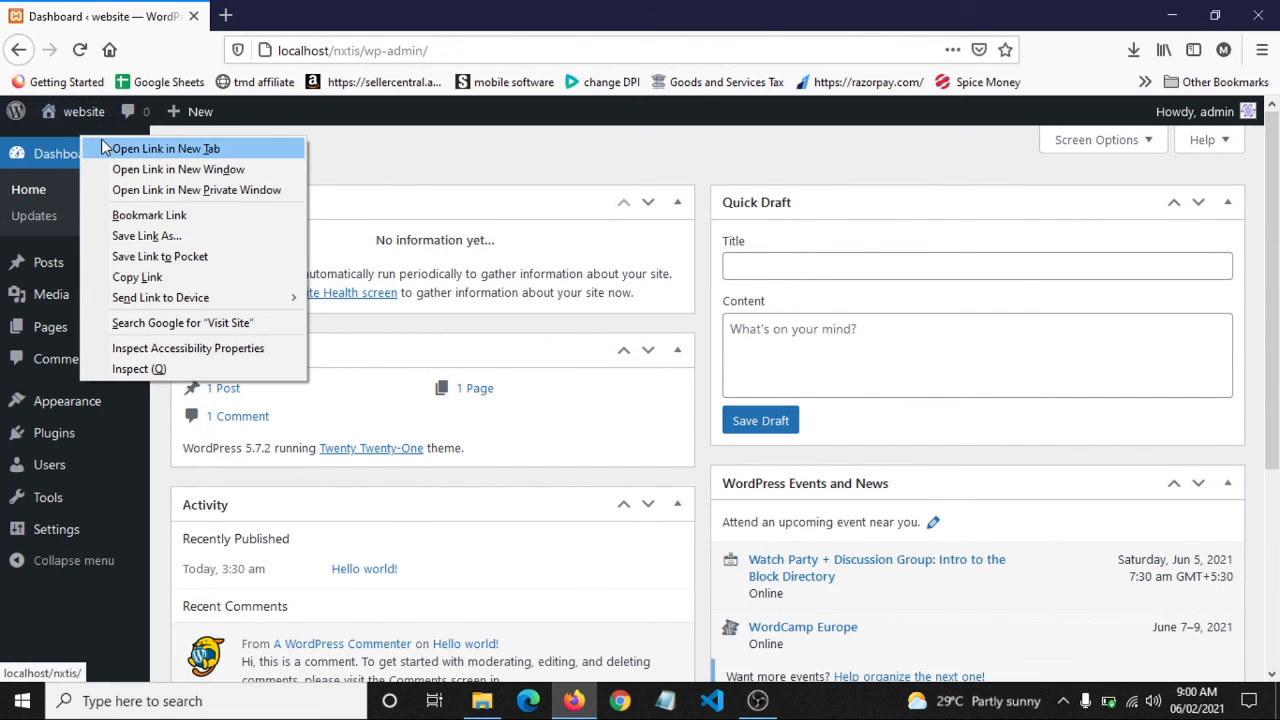
pyautogui.click(103, 146)
# Look through the default Hello world site in its new tab
pyautogui.click(245, 12)
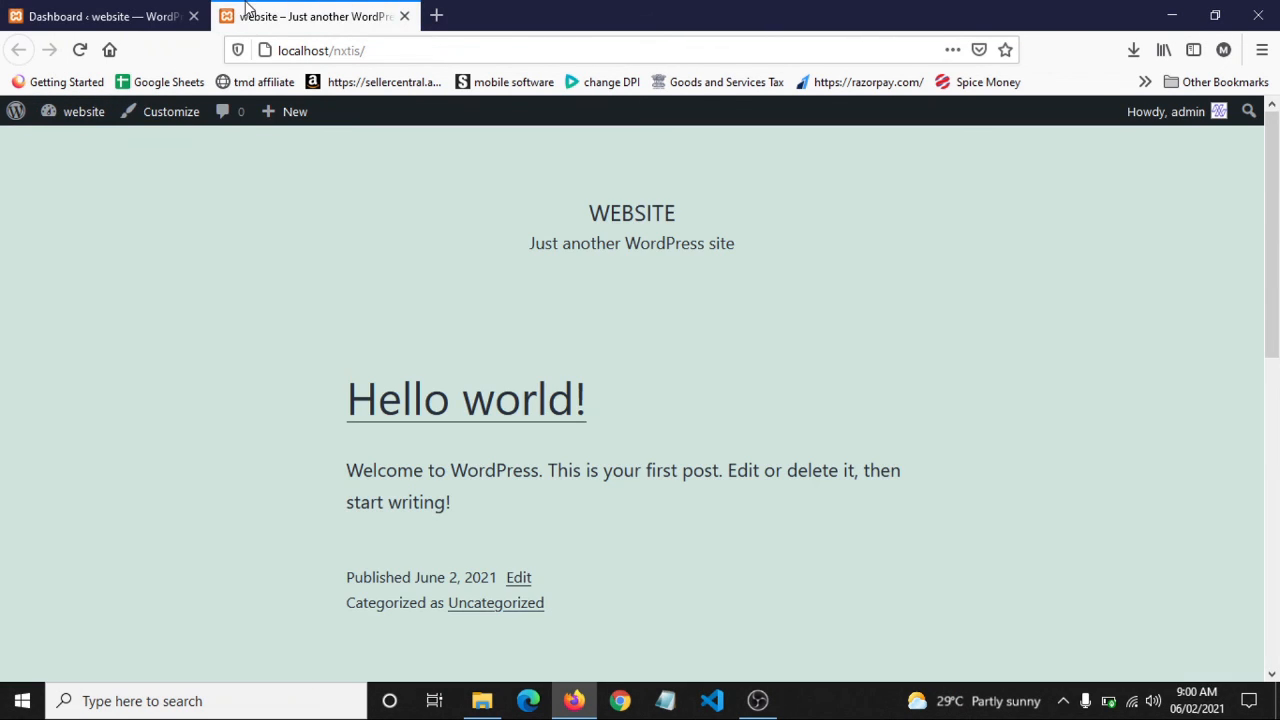
pyautogui.scroll(-3, 697, 287)
pyautogui.scroll(-5, 697, 287)
pyautogui.scroll(8, 692, 286)
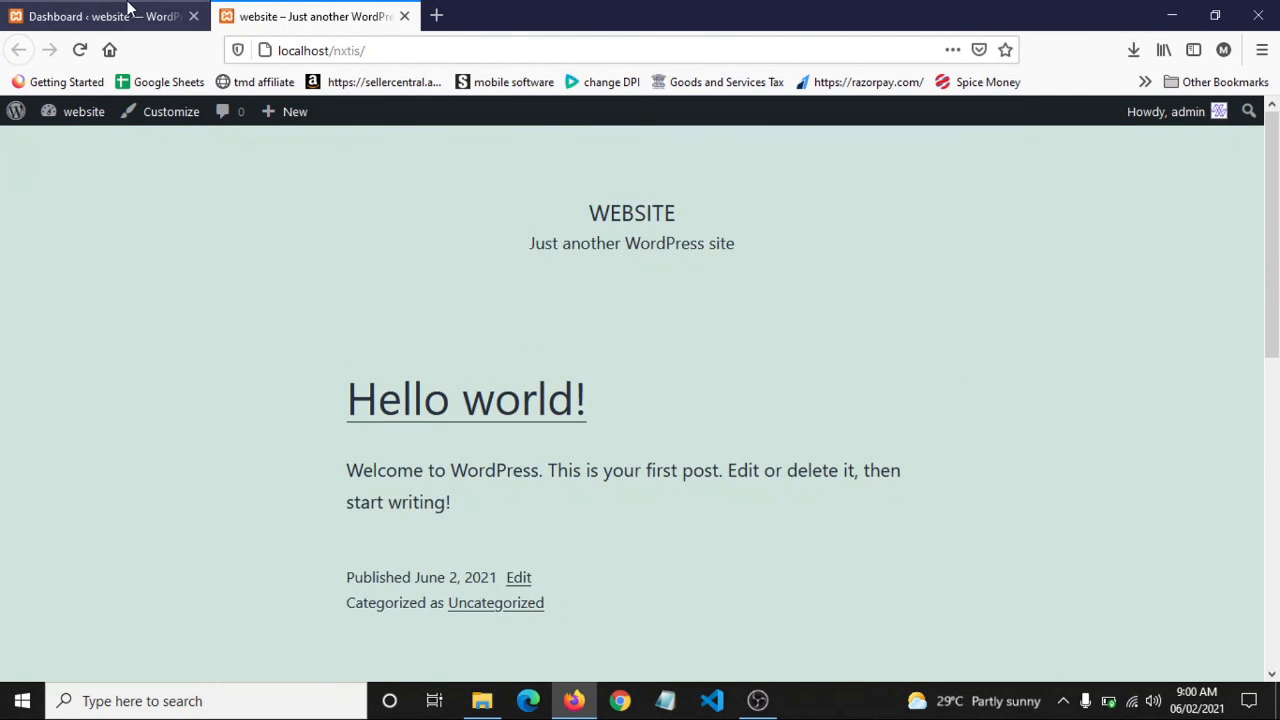
# Back on the Dashboard, log out of the admin account and close the login tab
pyautogui.click(120, 16)
pyautogui.click(743, 263)
pyautogui.click(703, 285)
pyautogui.scroll(-3, 703, 285)
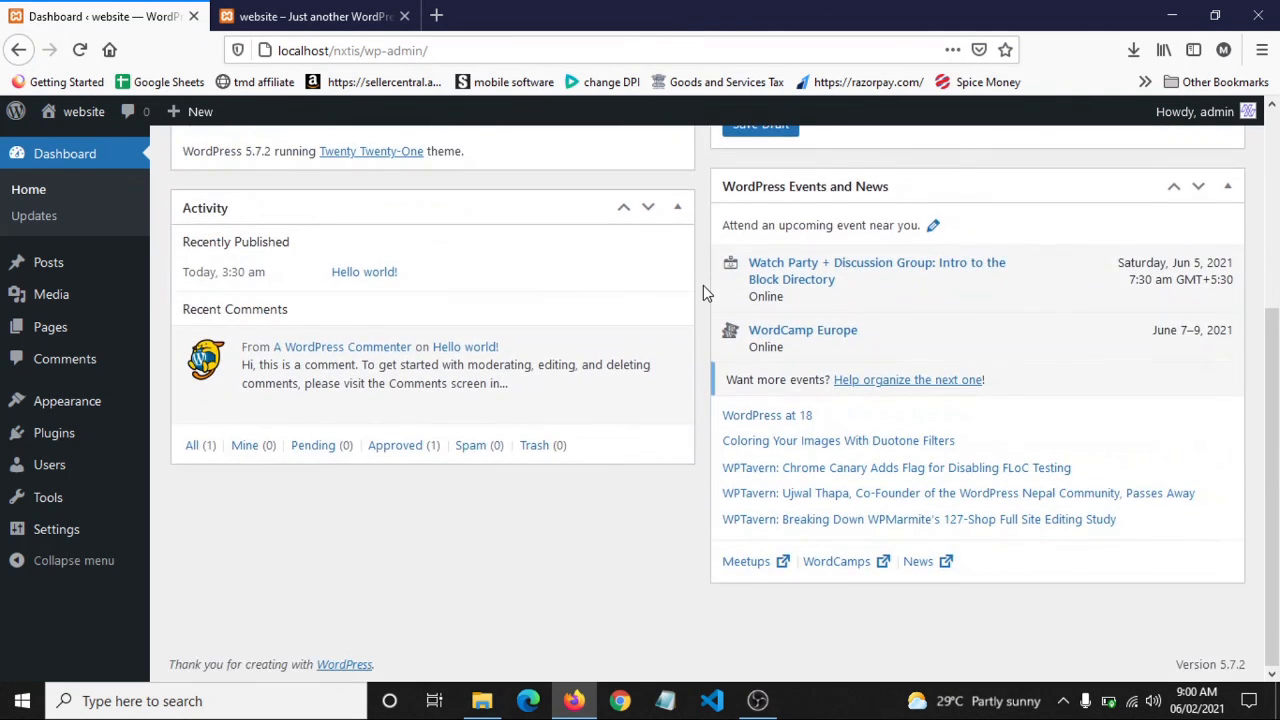
pyautogui.scroll(3, 703, 285)
pyautogui.moveTo(1220, 112)
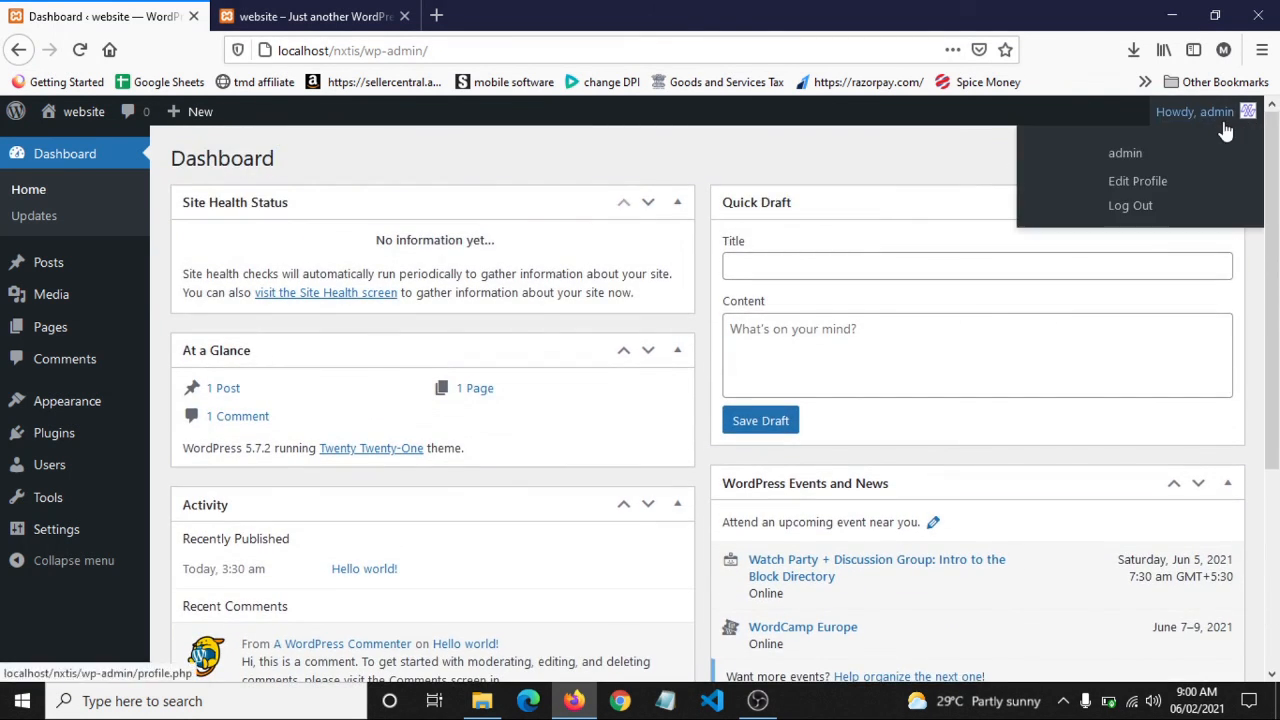
pyautogui.click(1143, 214)
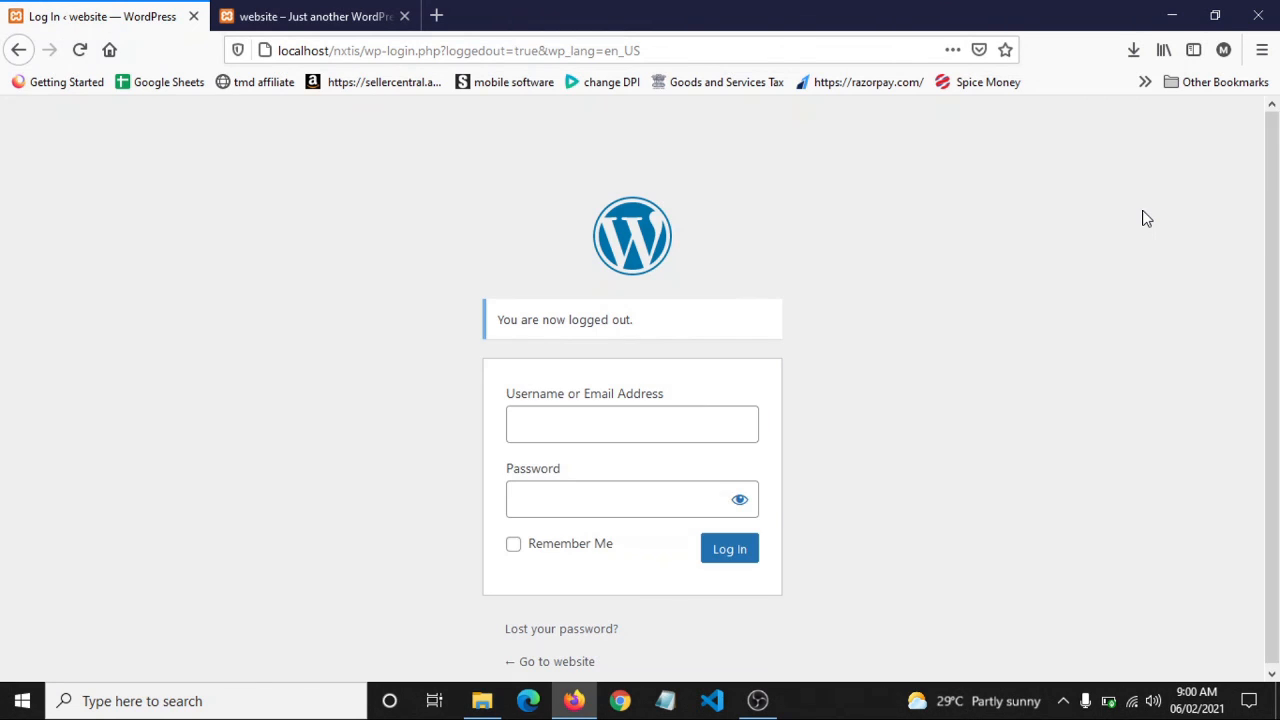
pyautogui.click(194, 17)
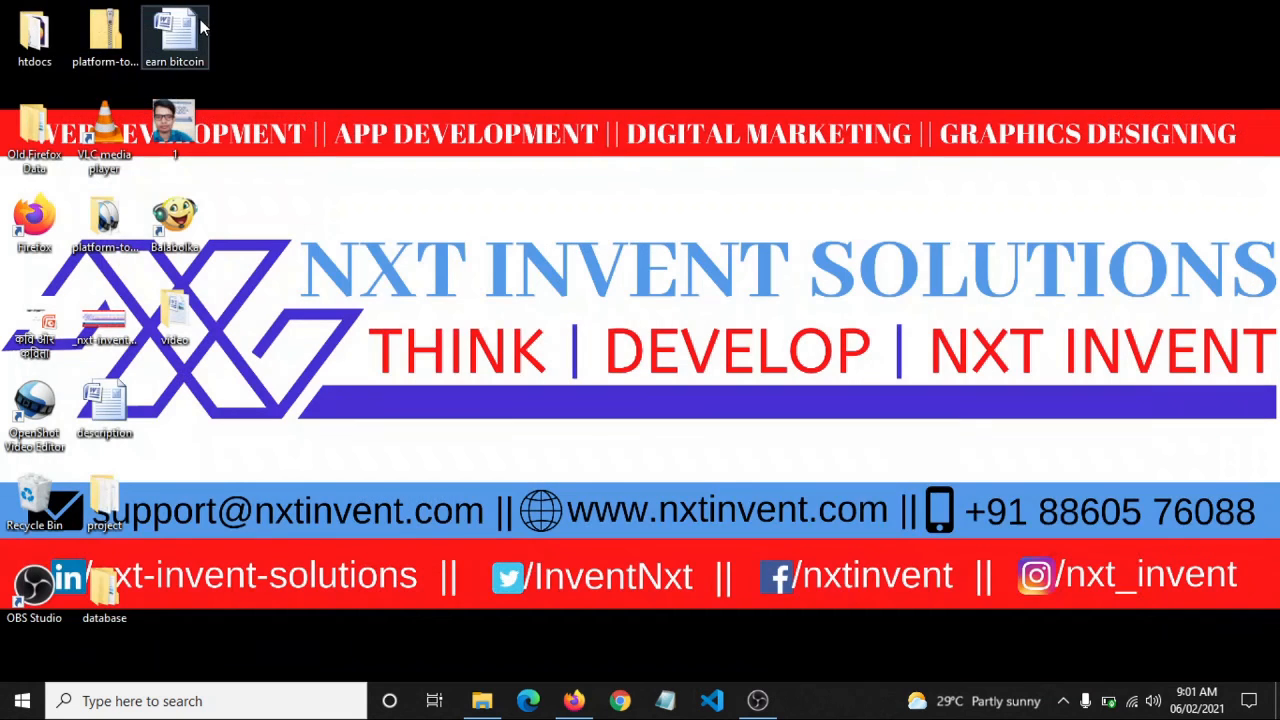